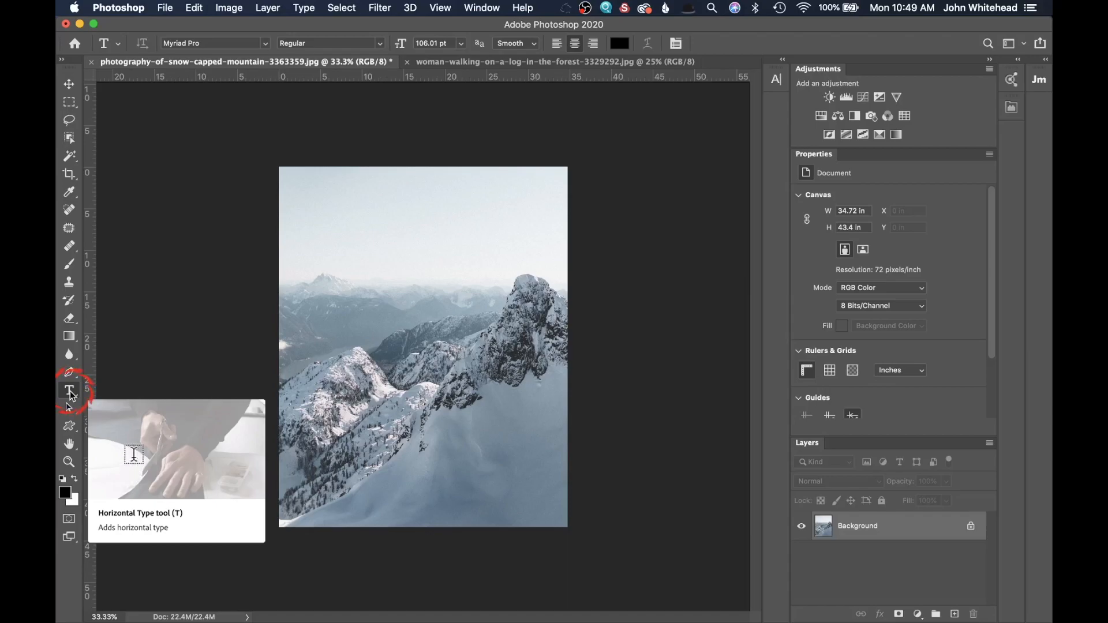
Add a line of point text reading "adfkhad;adkfhad;lh" in the sky with the Horizontal Type tool and commit it.
drag(70, 396, 131, 397)
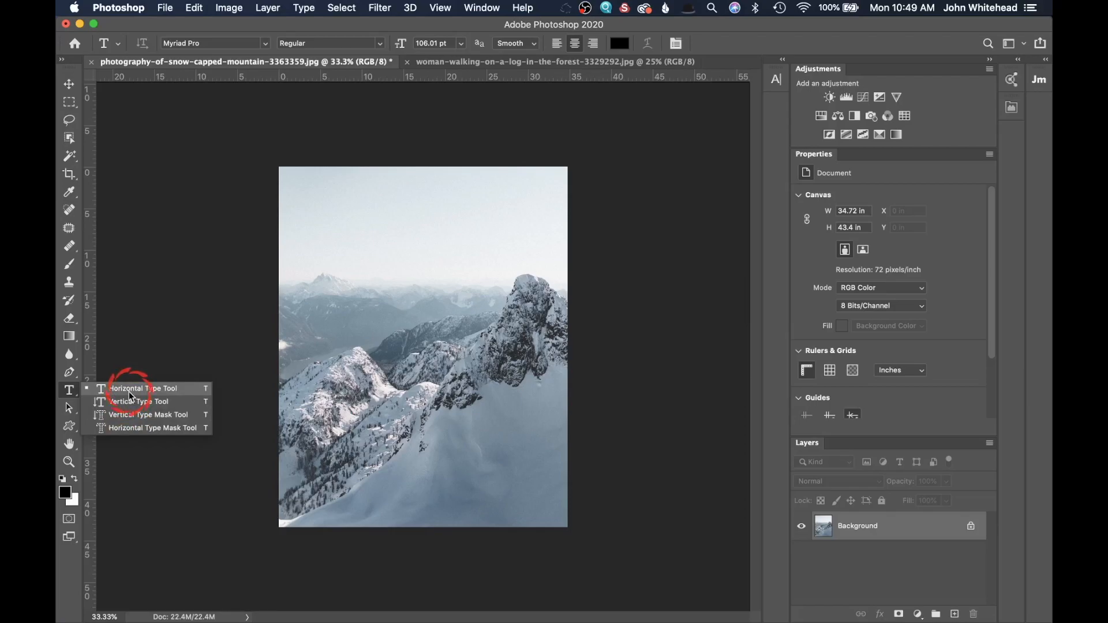
drag(131, 397, 132, 394)
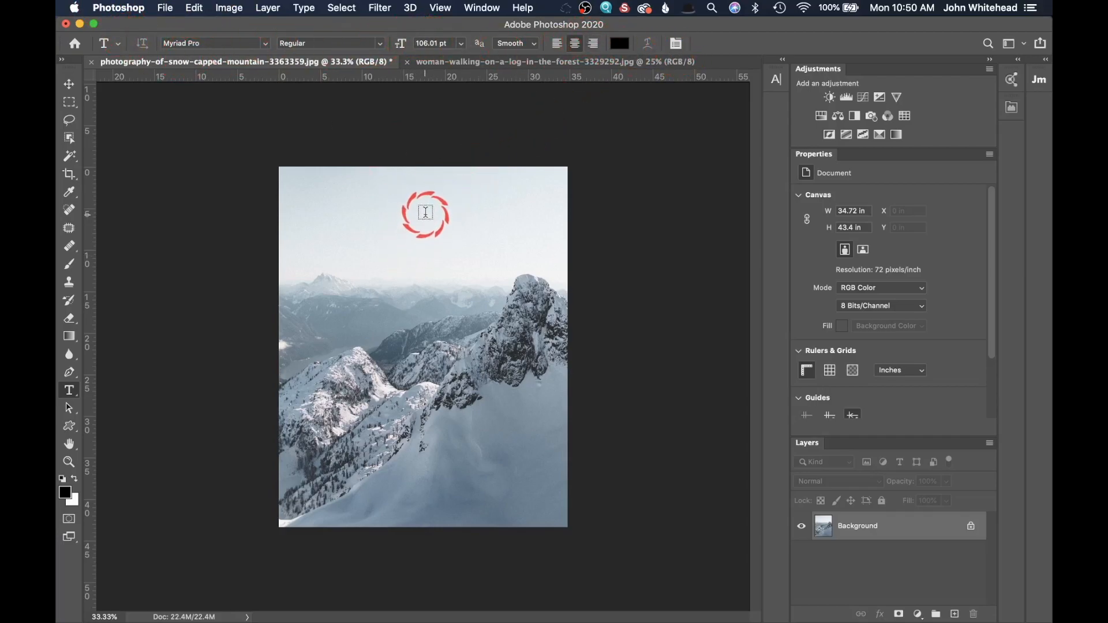
click(427, 209)
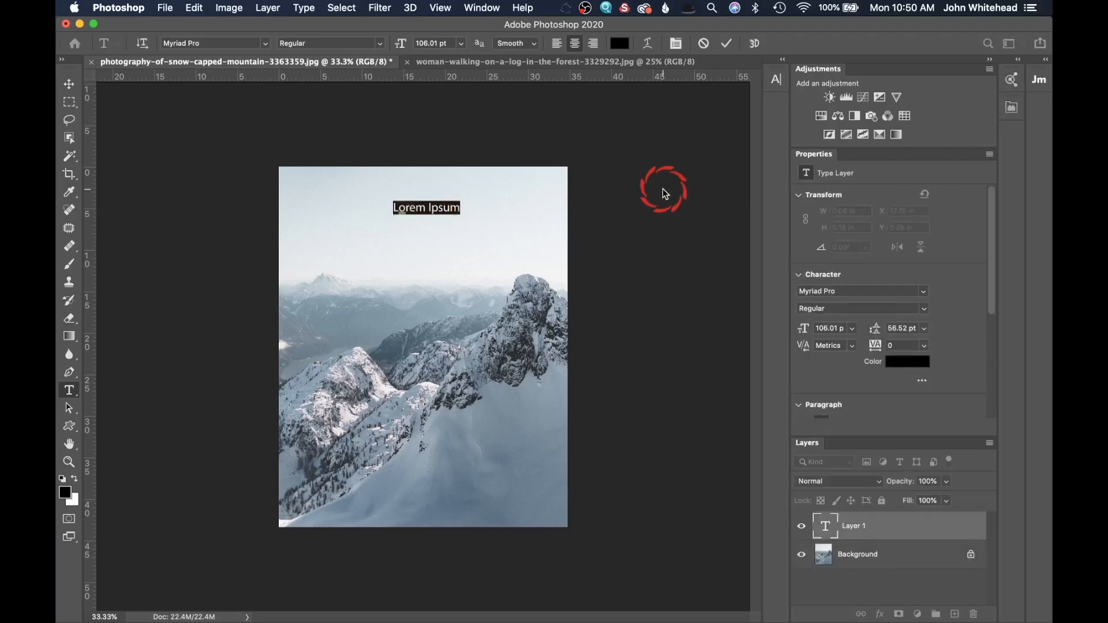
text(adfkhad;adkfhad;lh)
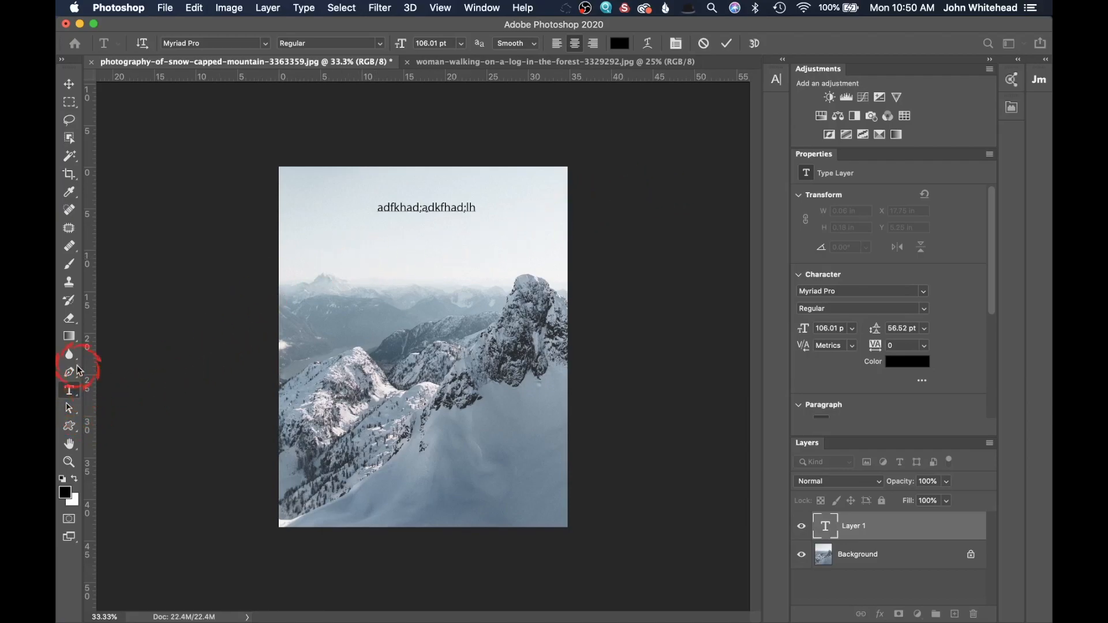
click(69, 87)
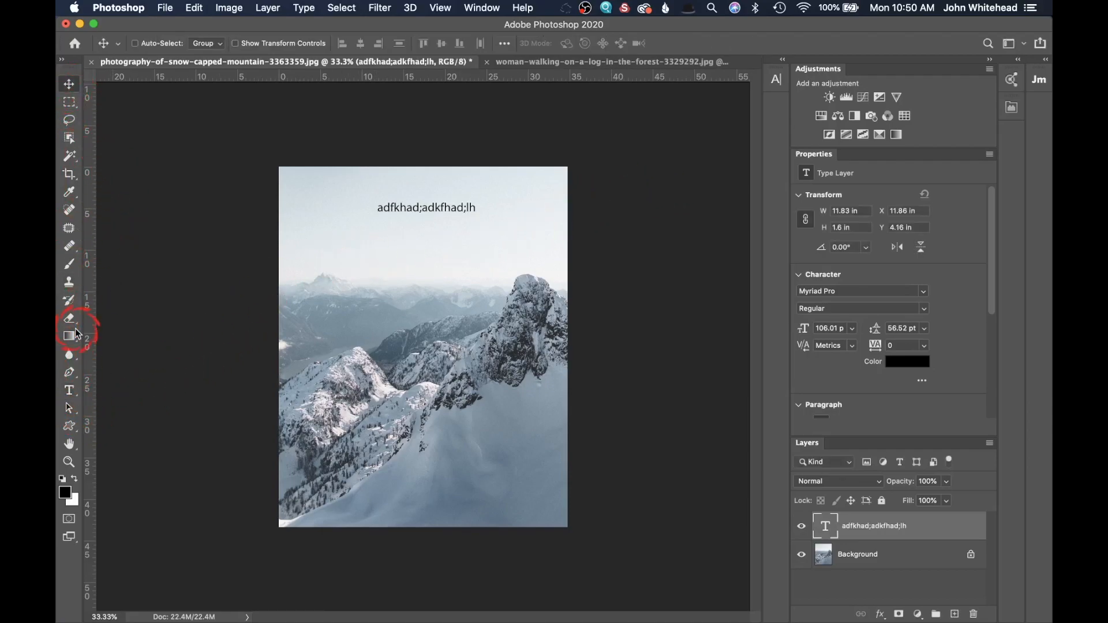
Try a paragraph text box about 27 in wide and 5.6 in high across the sky below the first text, and cancel it.
click(70, 389)
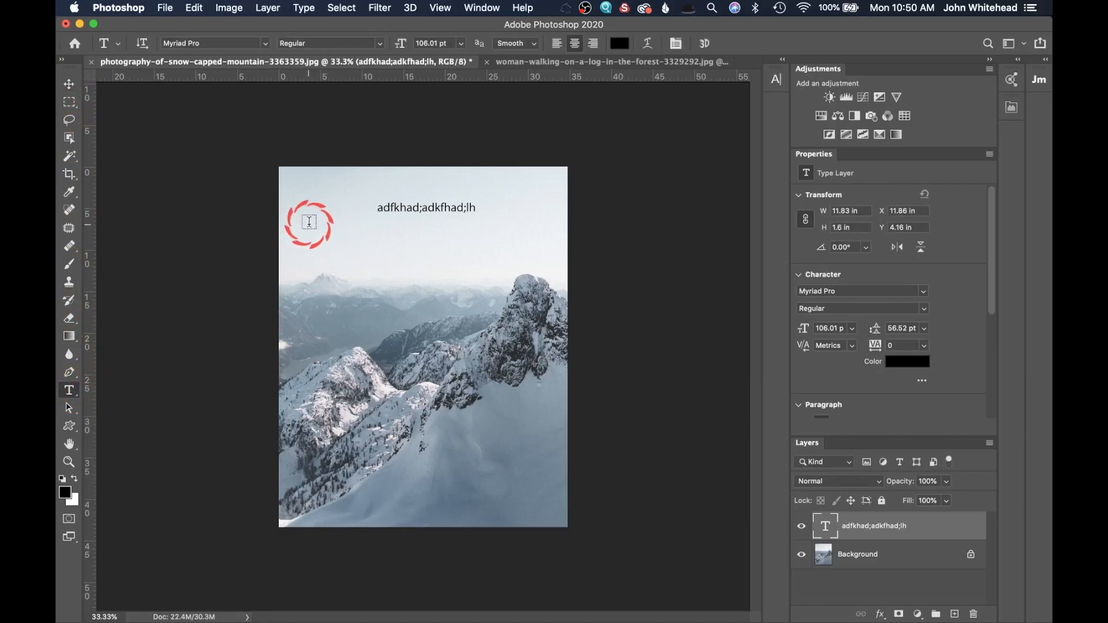
drag(308, 226, 533, 268)
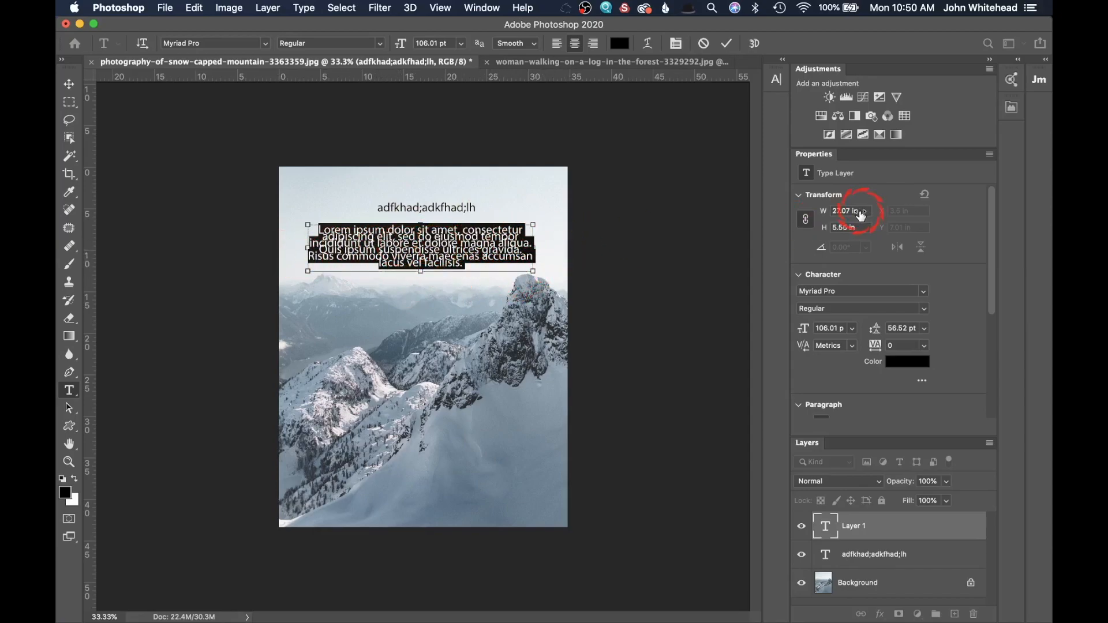
key(Escape)
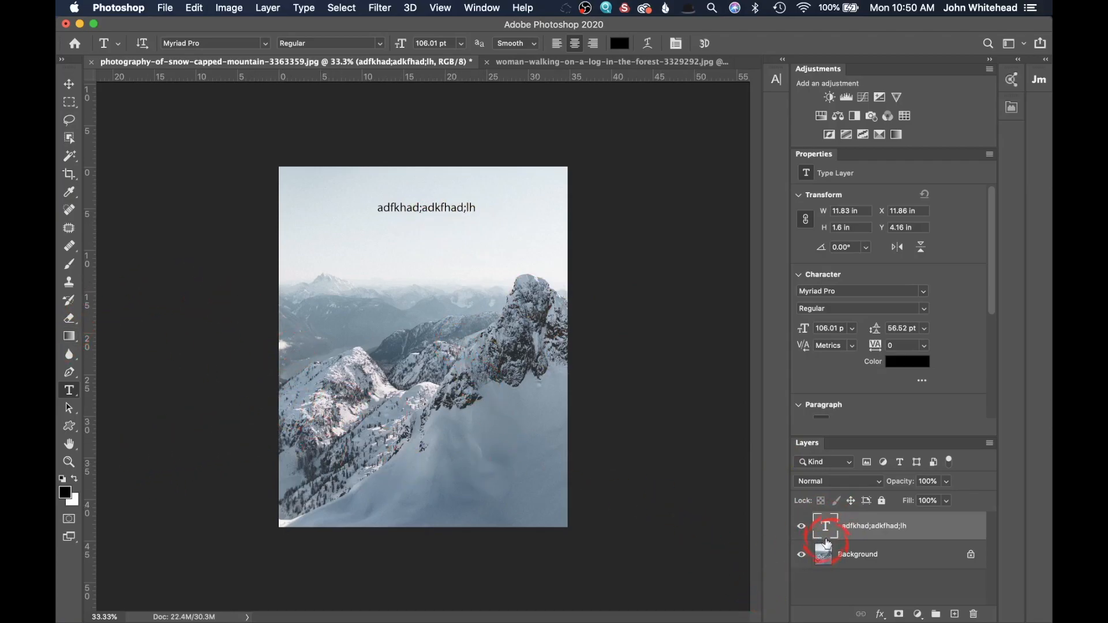
Delete the "adfkhad;adkfhad;lh" text layer.
mouse_move(847, 536)
mouse_down()
mouse_move(823, 539)
mouse_move(828, 531)
mouse_up()
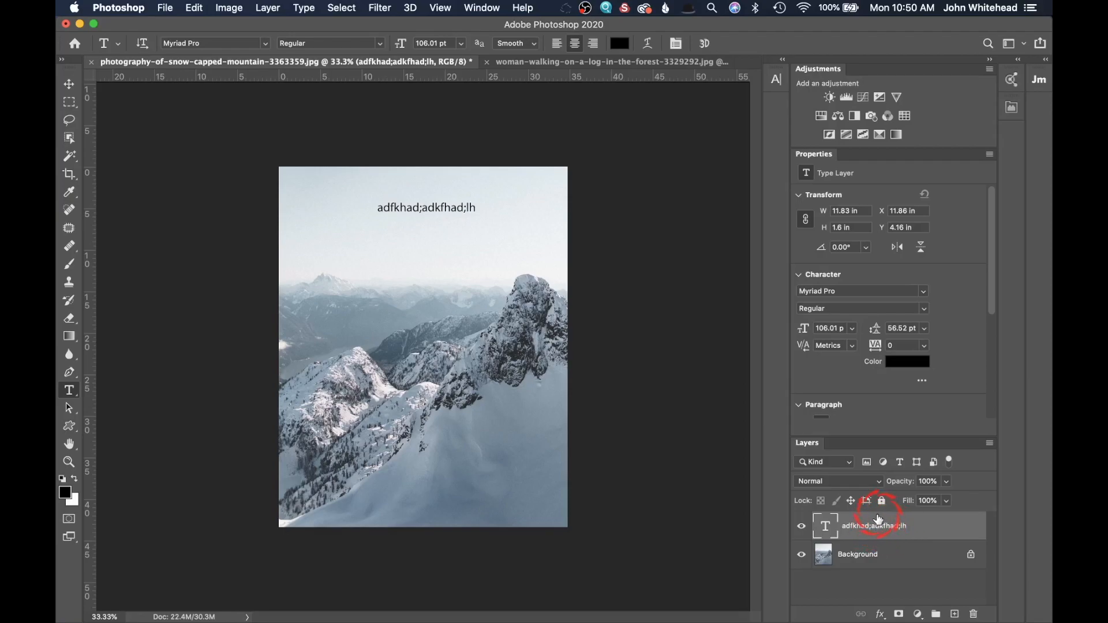
drag(824, 525, 974, 613)
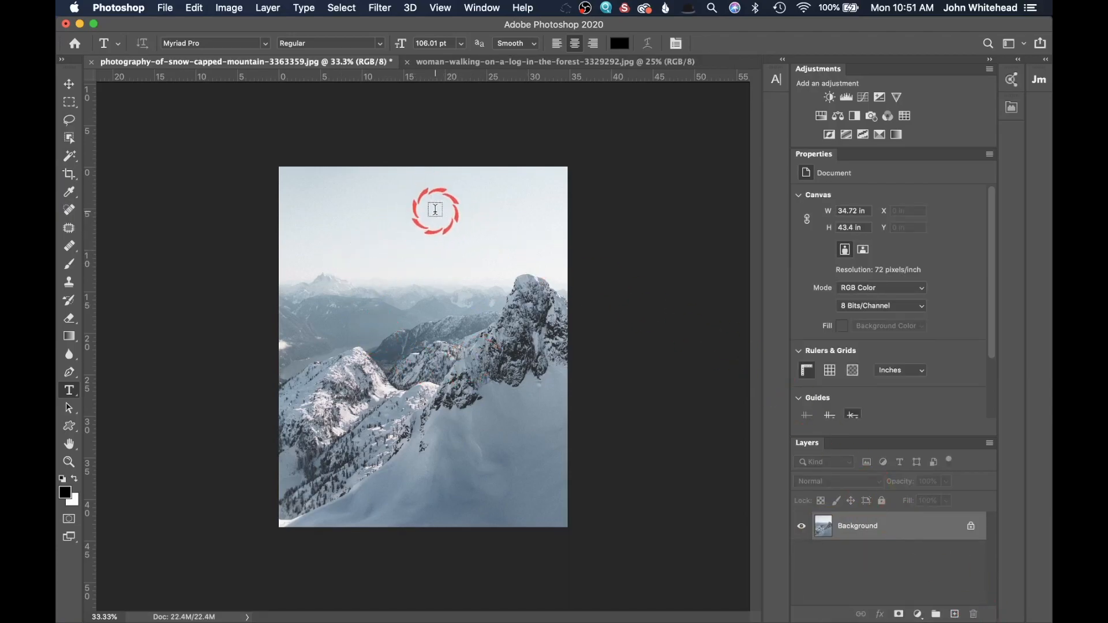
Add a line of point text reading "Winter Wonderland" in the sky above the mountains.
click(425, 212)
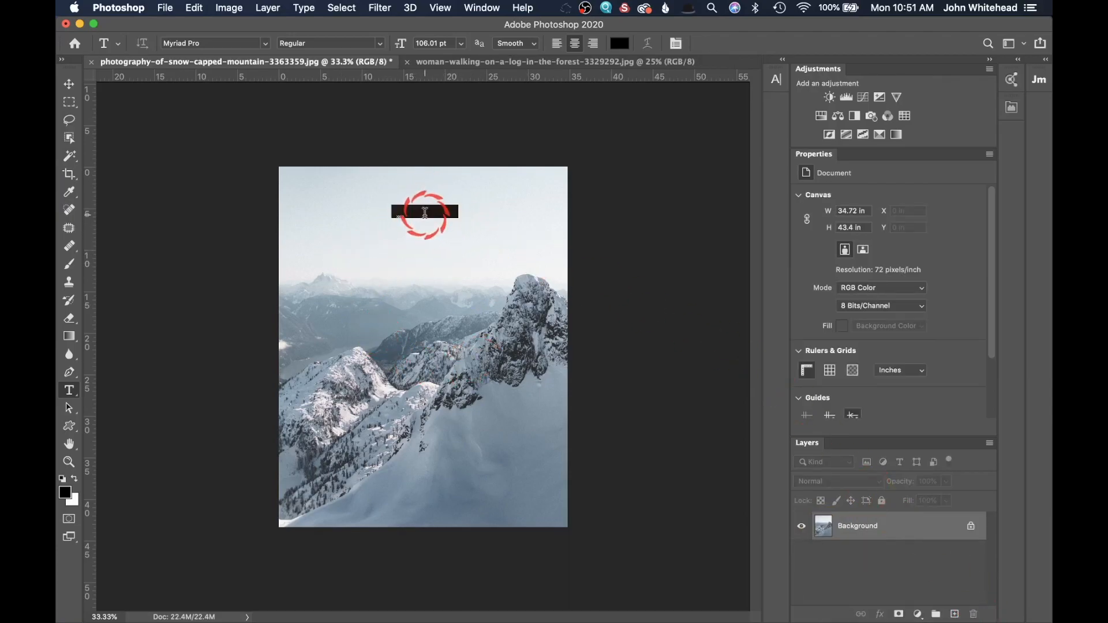
text(Wi)
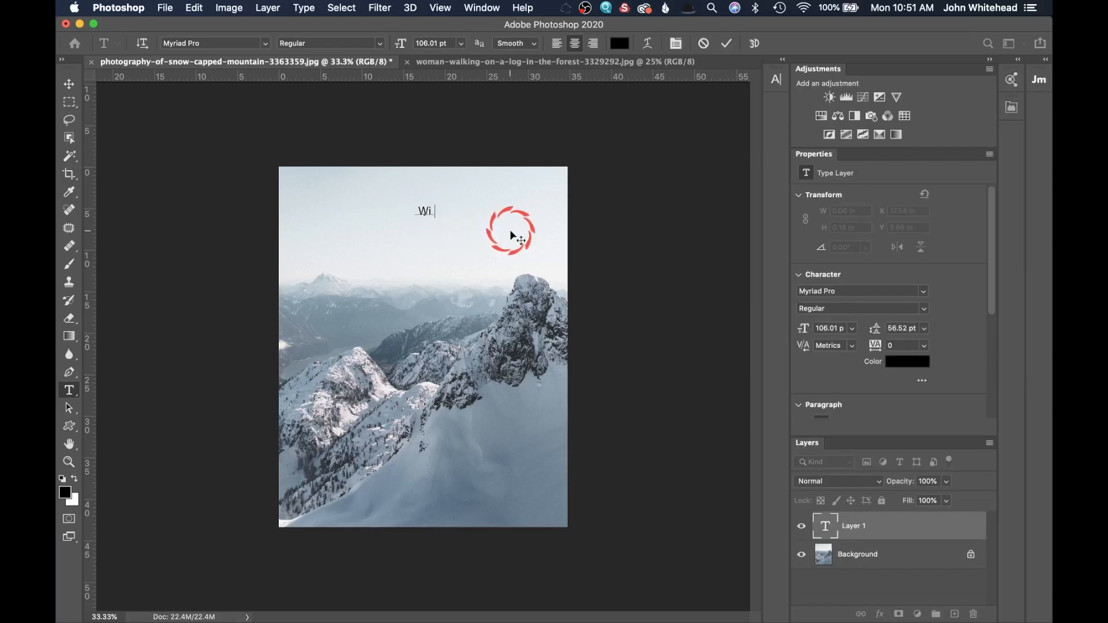
text(nter Wonderland)
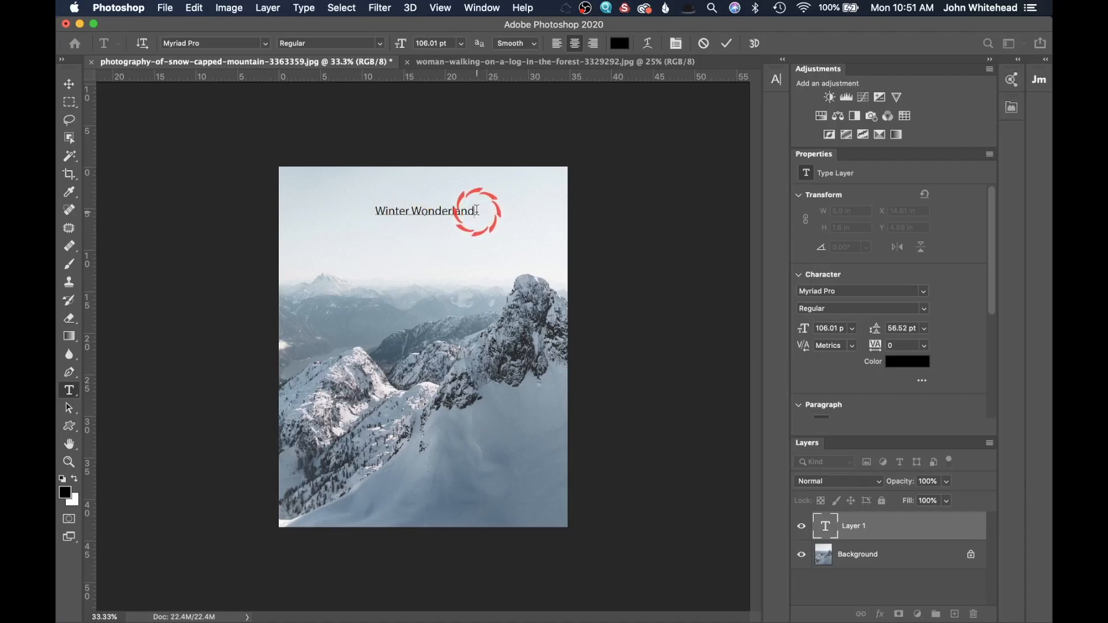
Select the whole "Winter Wonderland" text and set its font to Zapfino.
drag(480, 215, 346, 208)
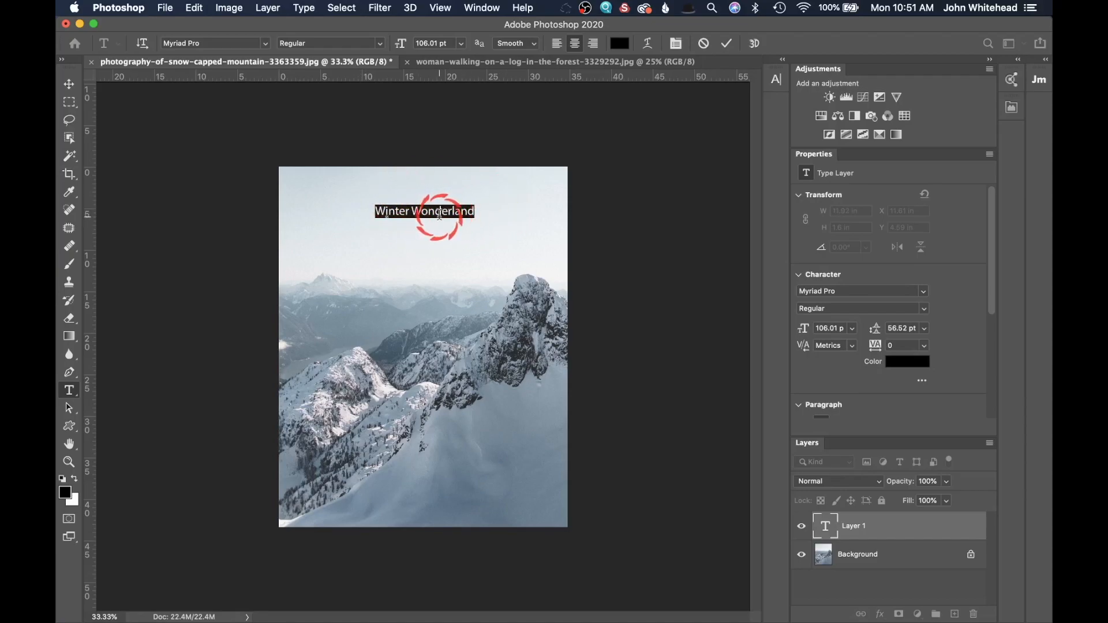
click(266, 46)
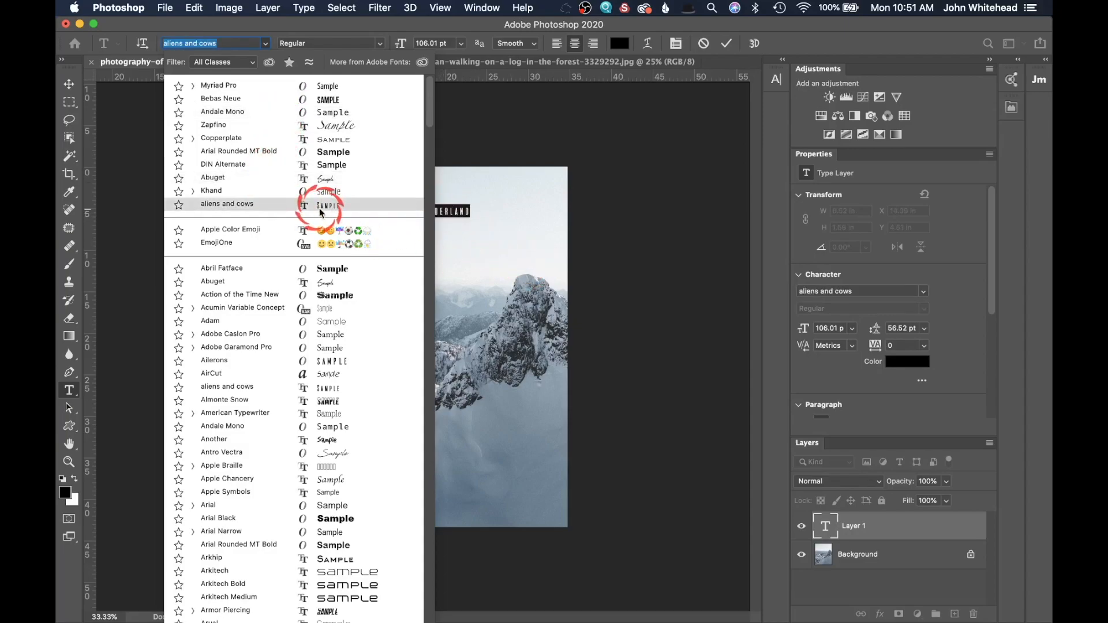
click(324, 125)
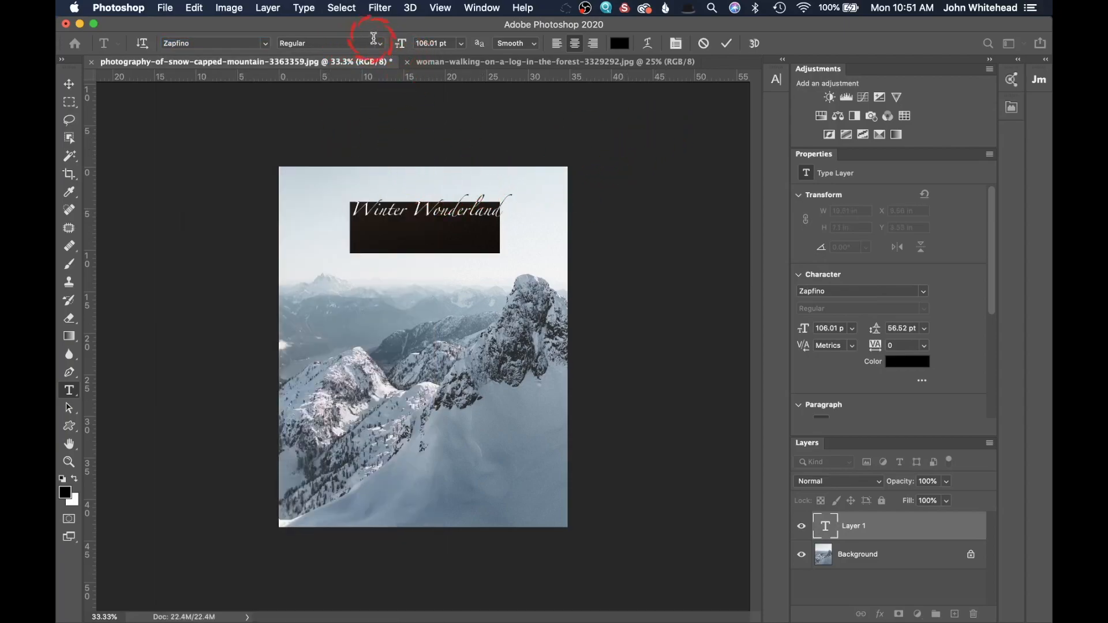
Resize the "Winter Wonderland" text, trying 24 pt and 120 pt before enlarging it to 154 pt.
click(461, 44)
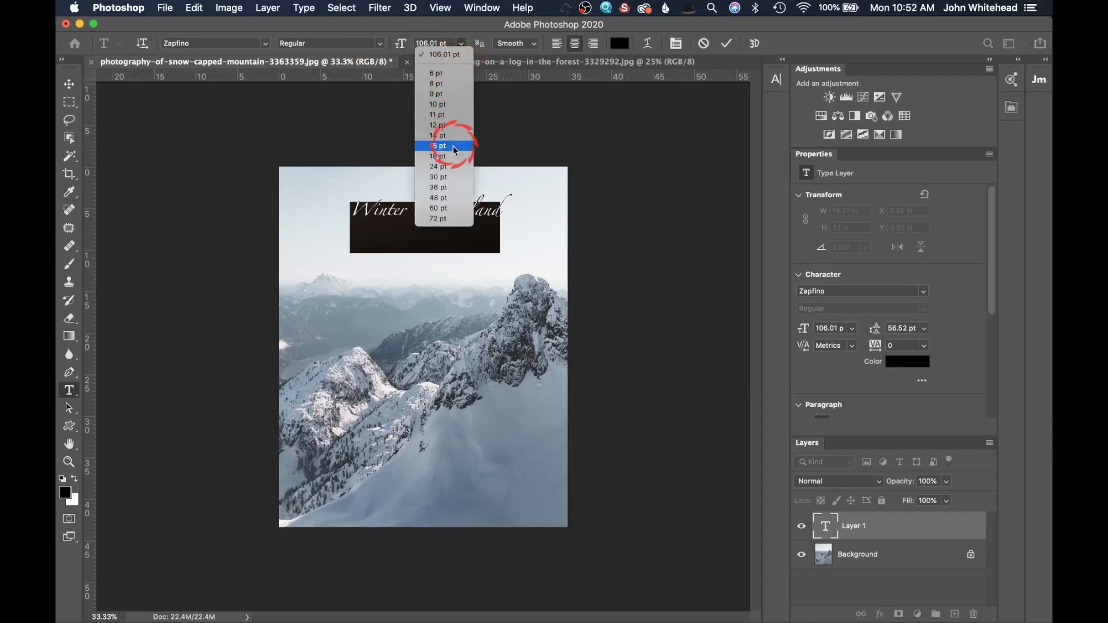
click(453, 167)
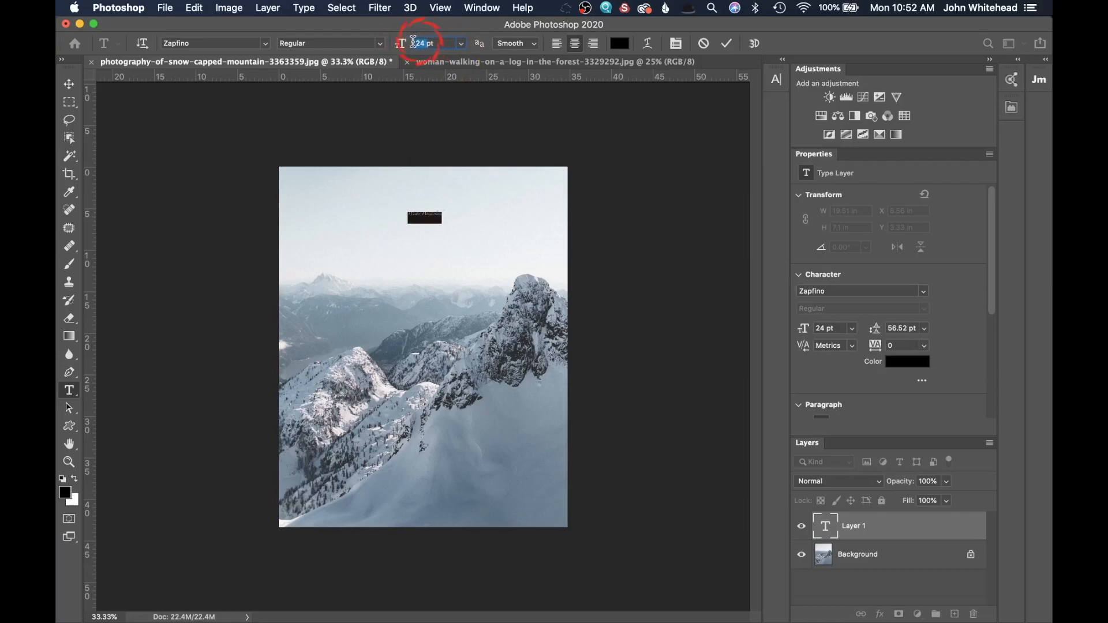
text(120)
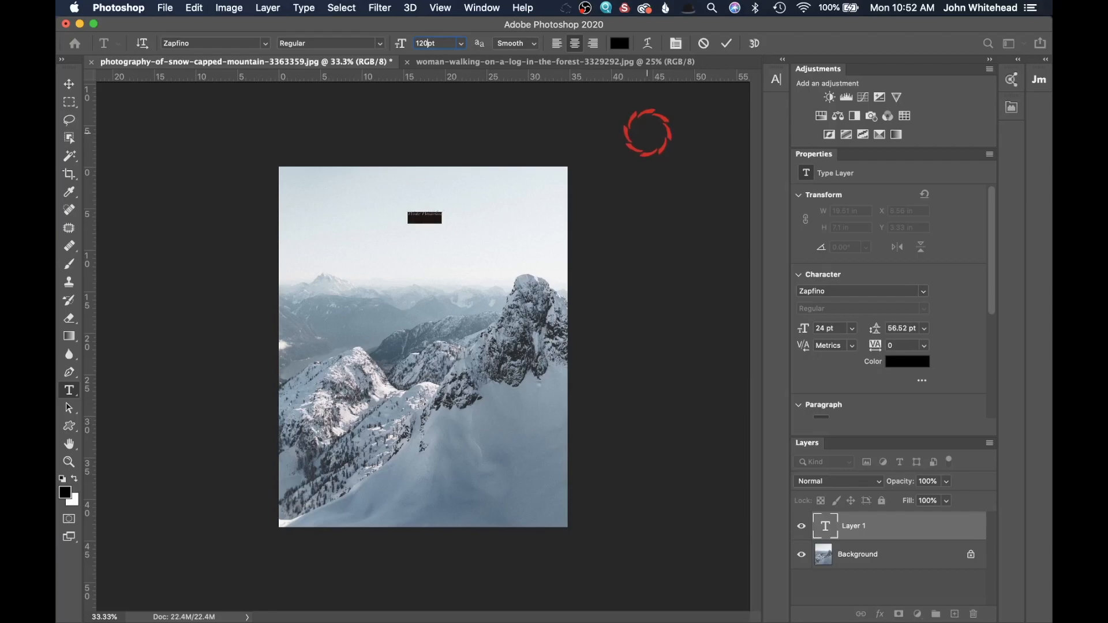
key(Return)
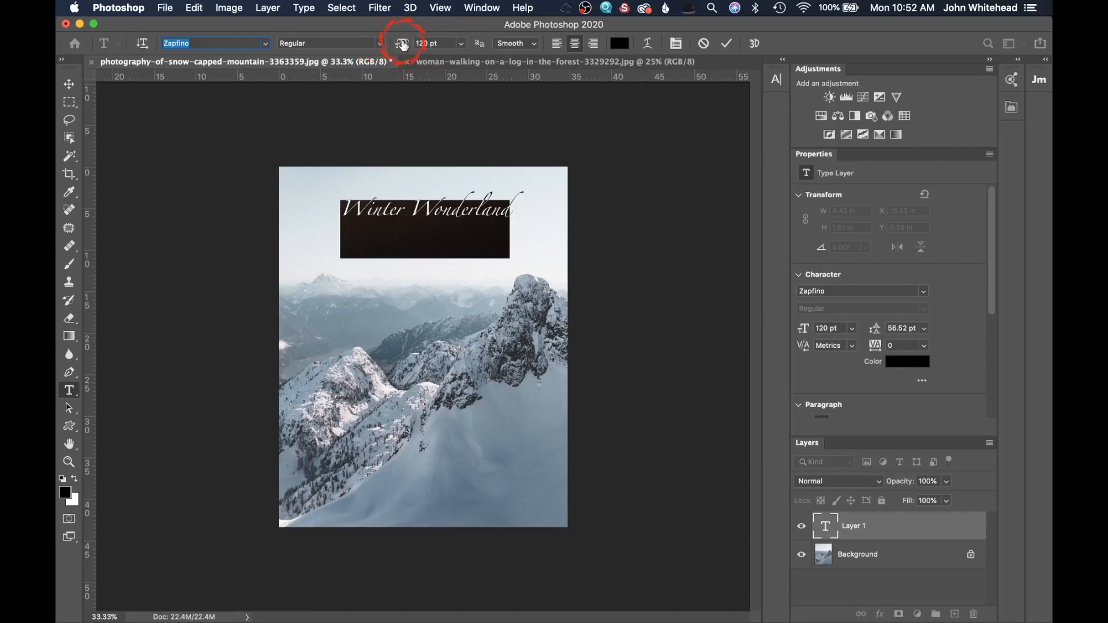
drag(402, 46, 427, 53)
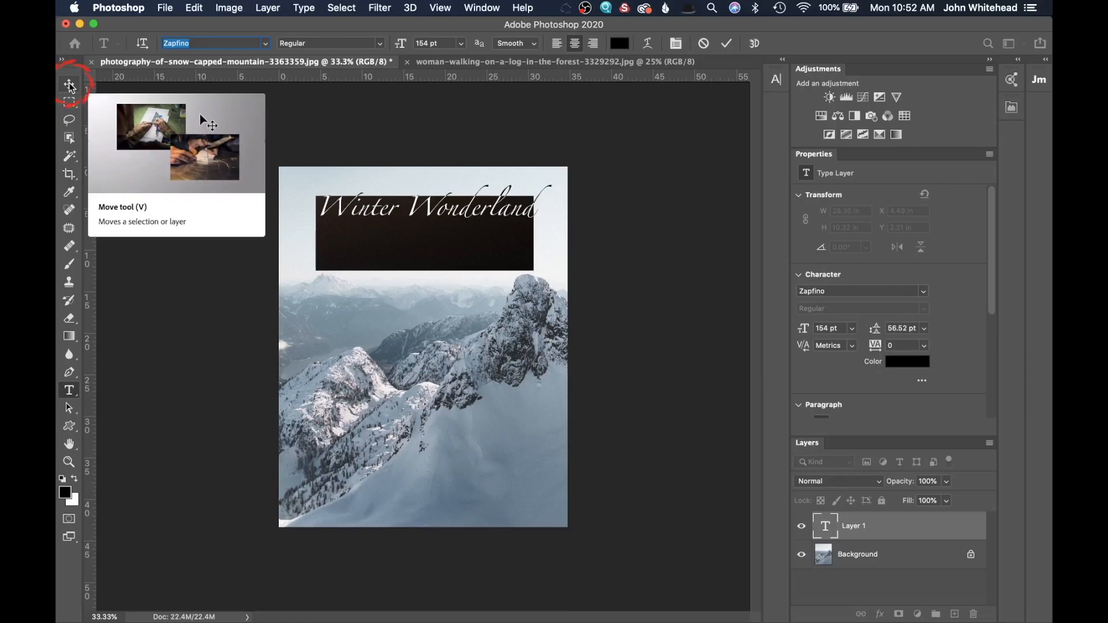
Commit the title and move it slightly lower and centered horizontally in the sky, at about X 2.92 in, Y 4.5 in.
click(70, 86)
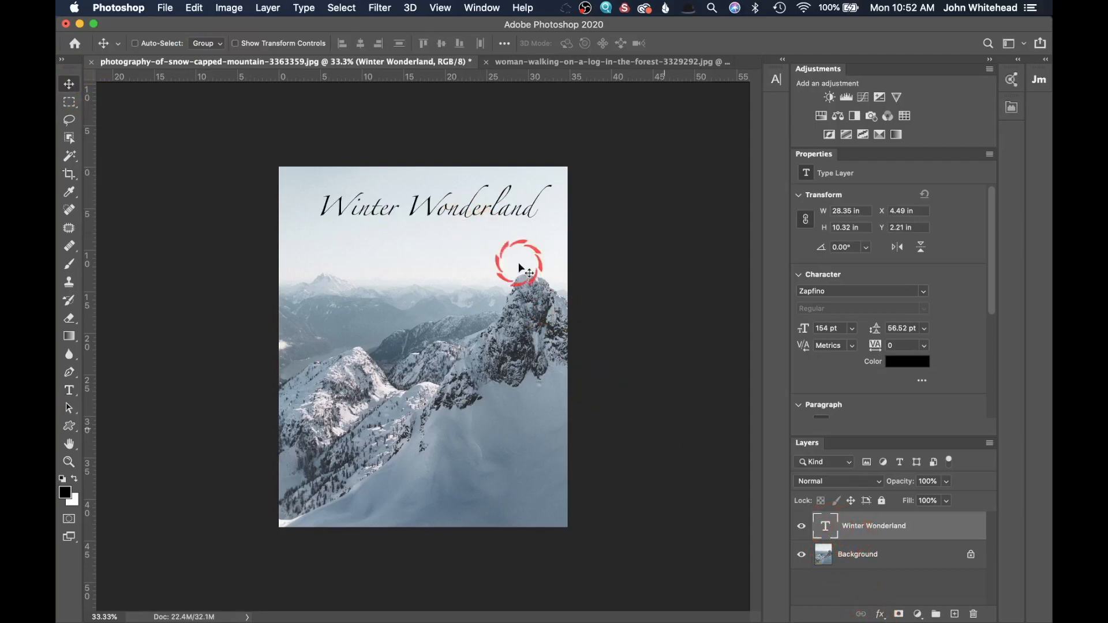
mouse_move(432, 218)
mouse_down()
mouse_move(434, 229)
mouse_move(438, 200)
mouse_move(526, 257)
mouse_move(381, 250)
mouse_move(390, 221)
mouse_move(425, 218)
mouse_move(426, 205)
mouse_move(410, 227)
mouse_move(428, 208)
mouse_move(456, 222)
mouse_move(412, 225)
mouse_up()
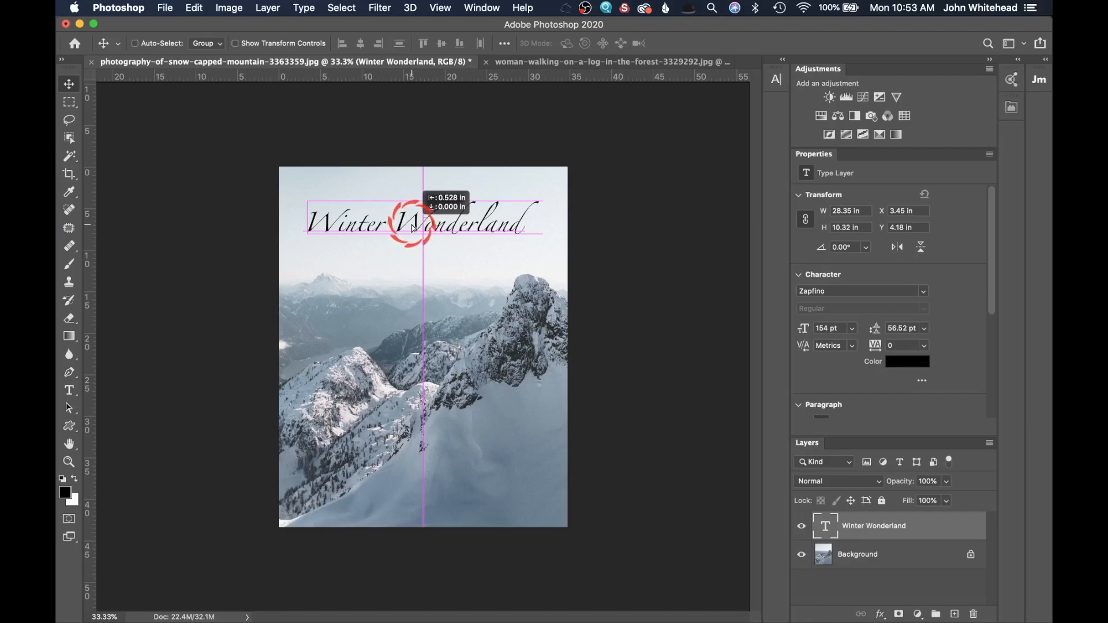
mouse_move(413, 227)
mouse_down()
mouse_move(423, 229)
mouse_move(413, 229)
mouse_up()
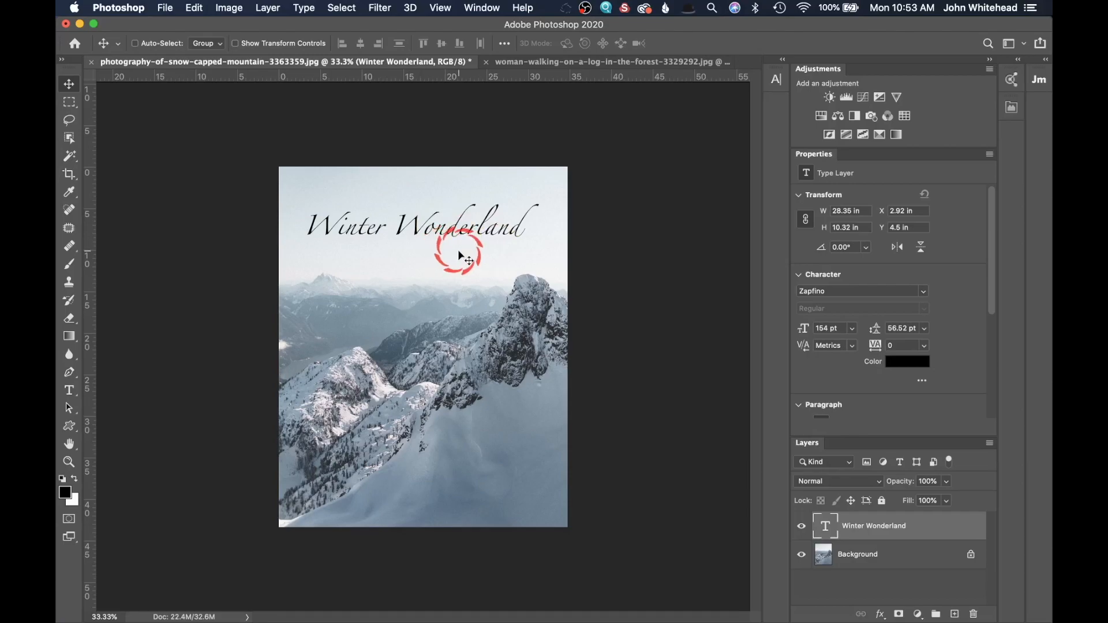
Recolor the title text with dark gray #2f3031 sampled from the rocky peak and commit the change.
double_click(827, 528)
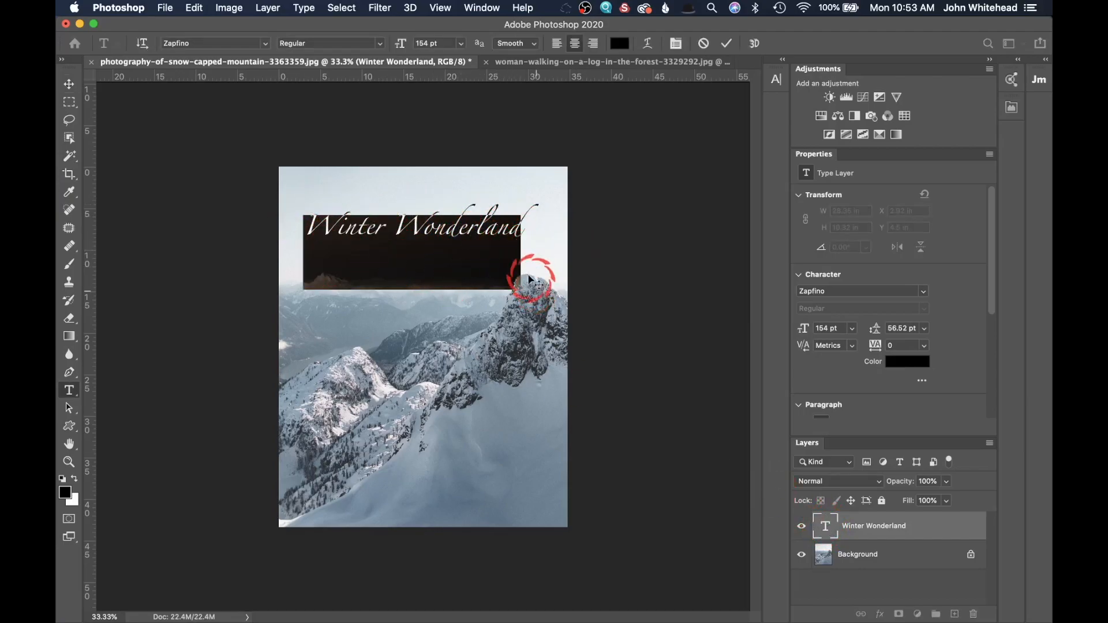
click(620, 45)
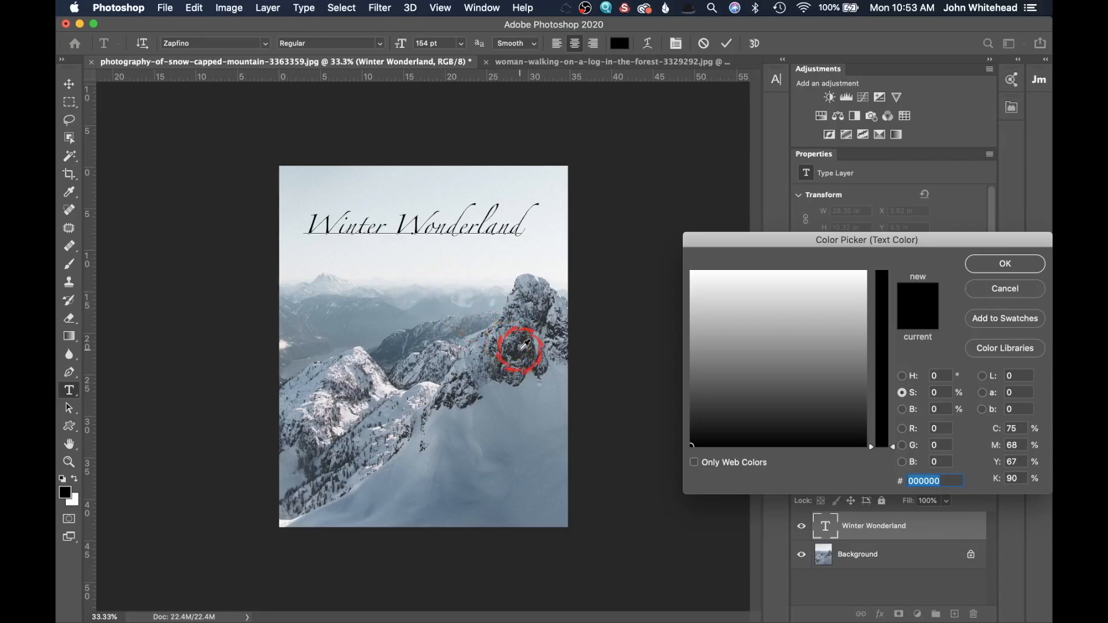
click(520, 351)
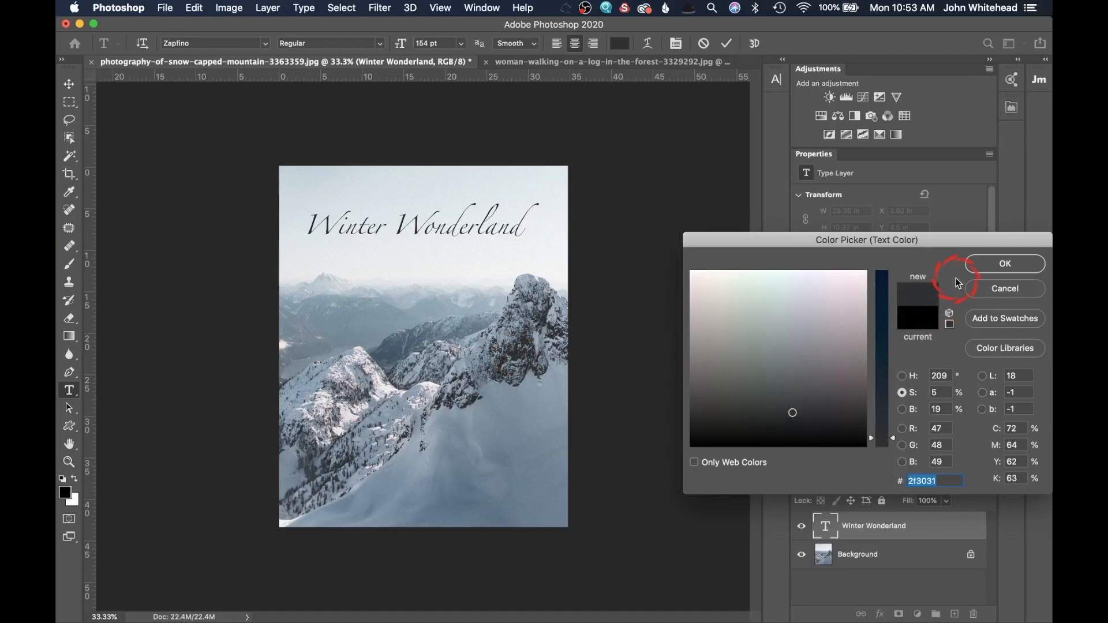
click(985, 263)
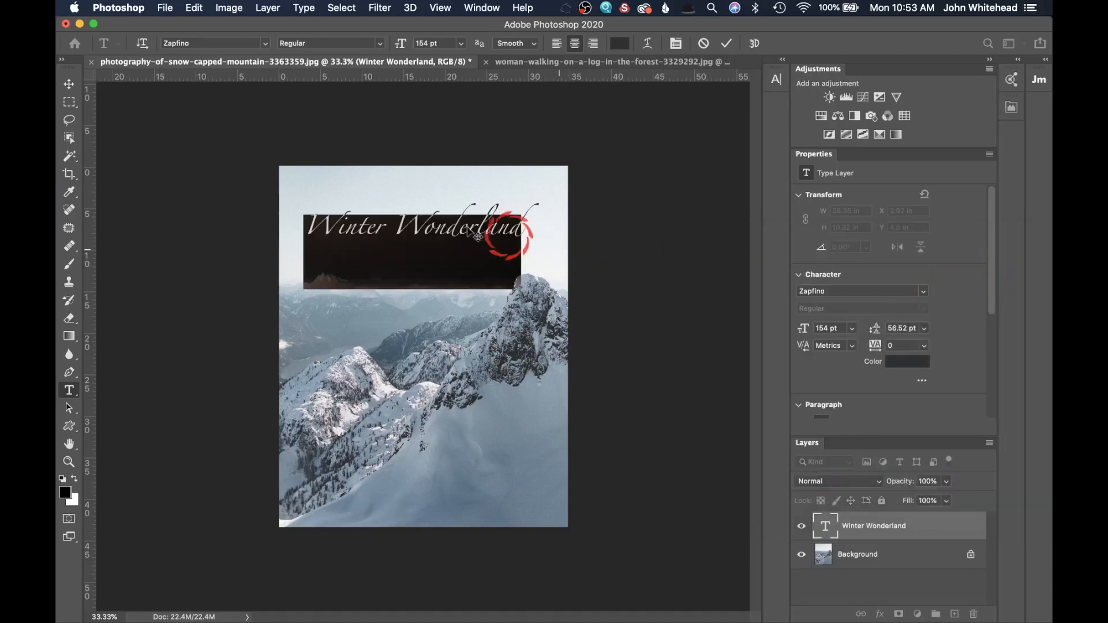
click(69, 85)
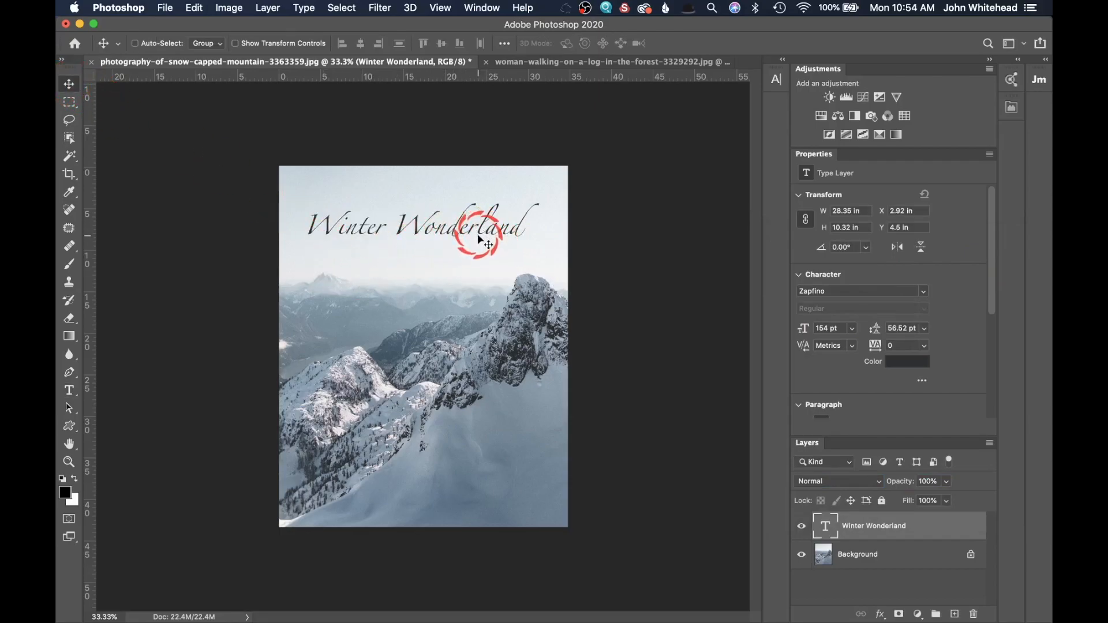
Recolor the title text again, trying bright green #00ea27 before applying dark gray #34363a sampled from the rocky peak.
double_click(826, 526)
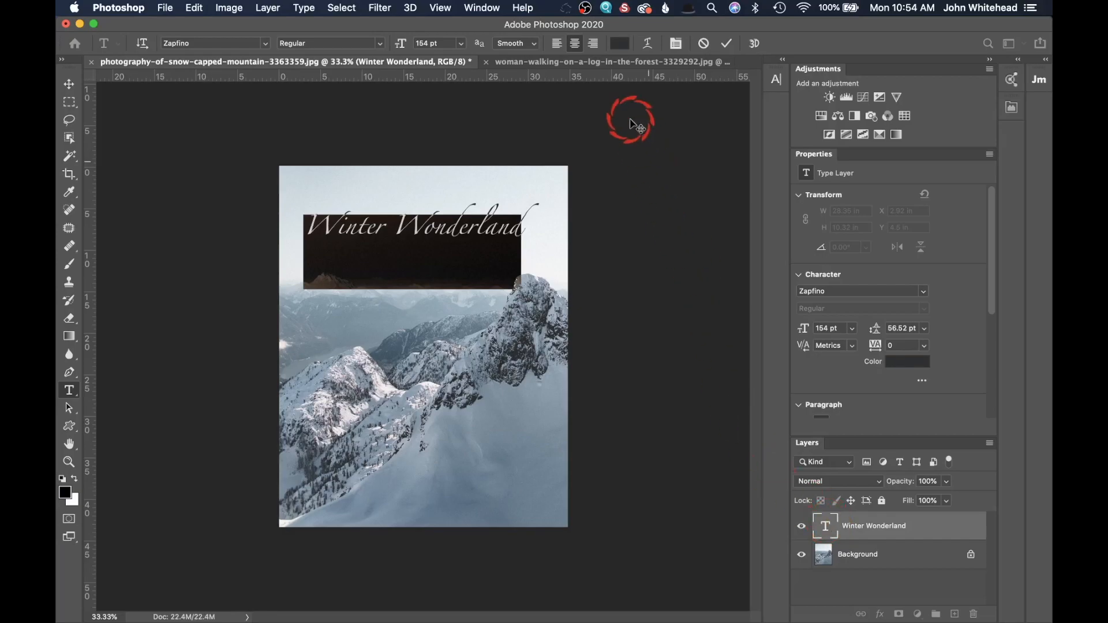
click(620, 44)
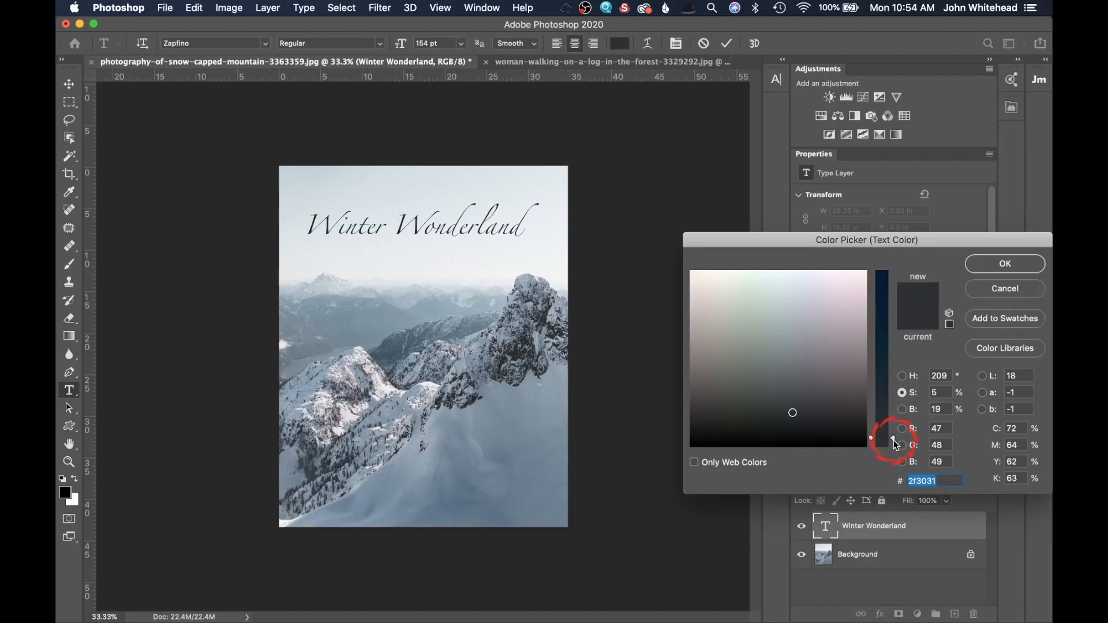
drag(894, 440, 753, 284)
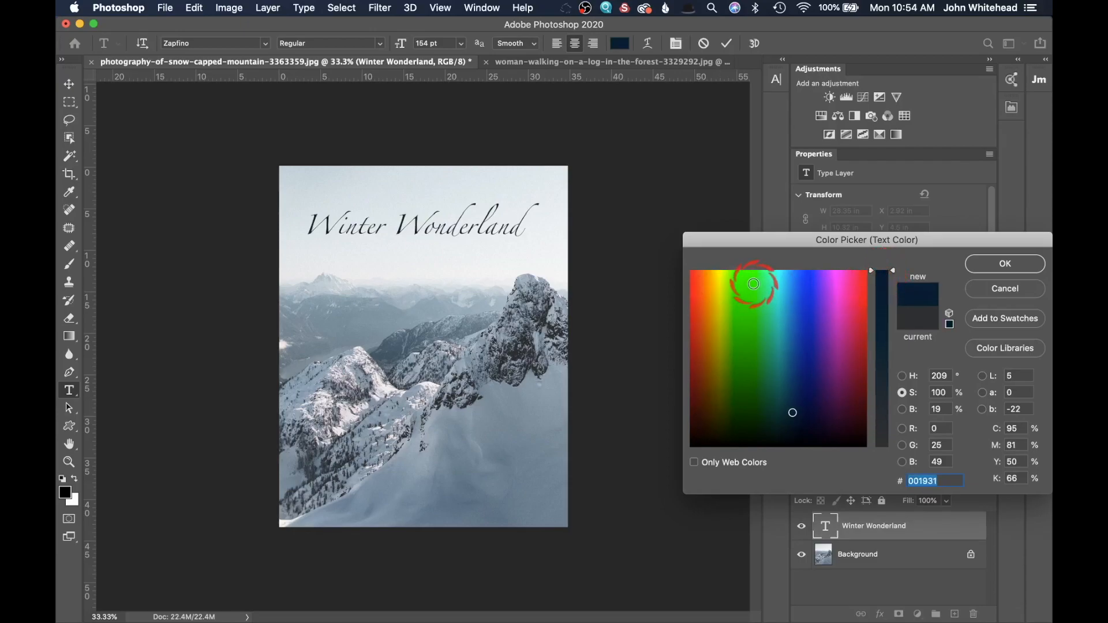
click(753, 283)
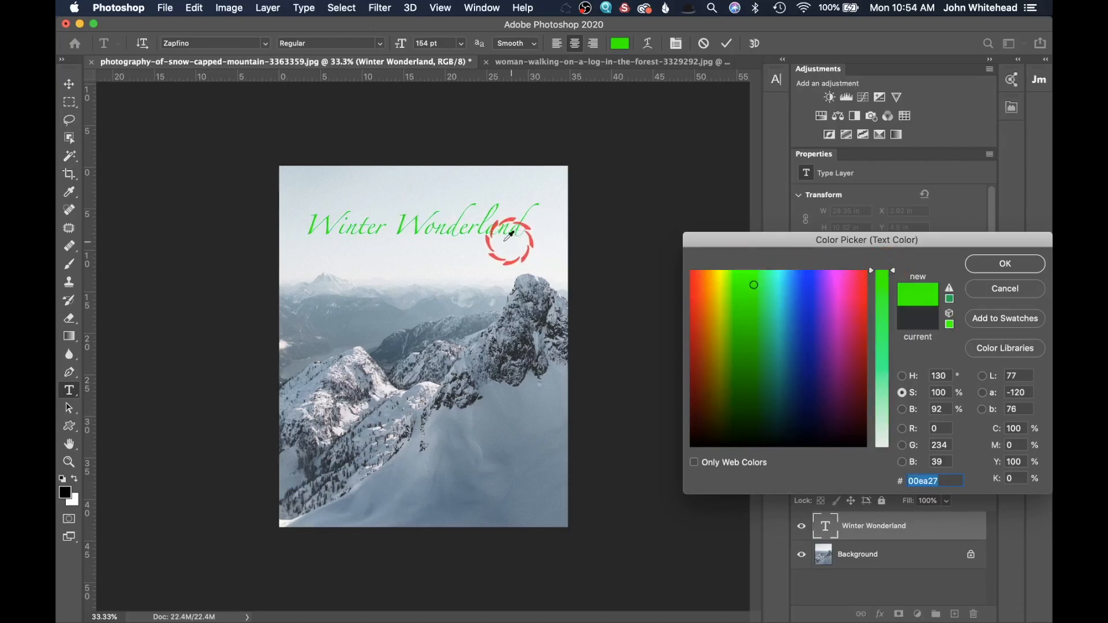
click(509, 352)
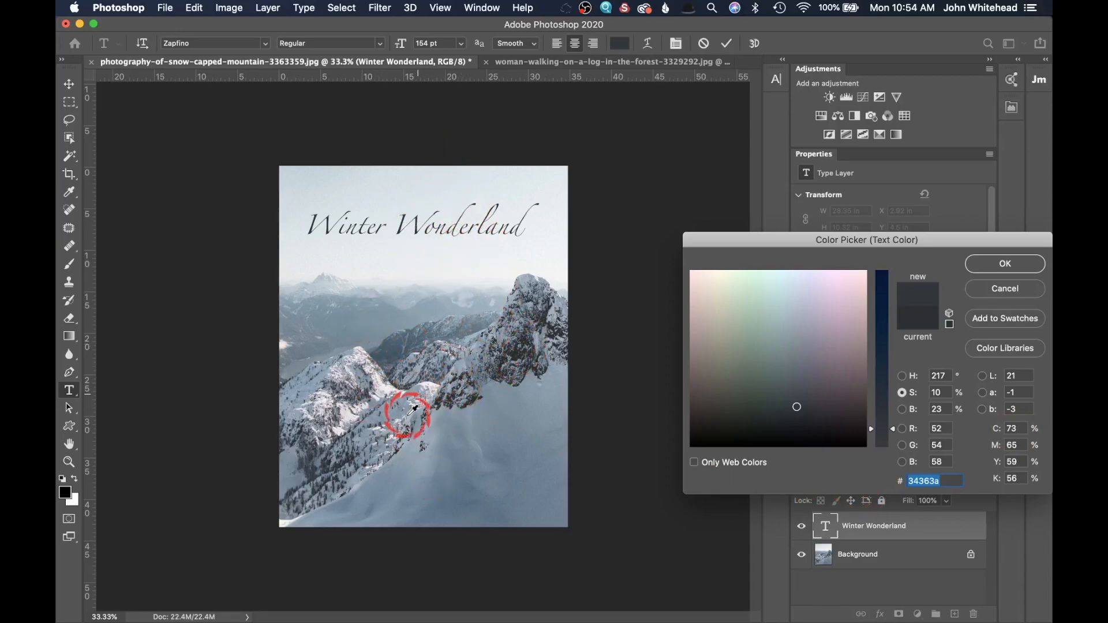
click(1007, 265)
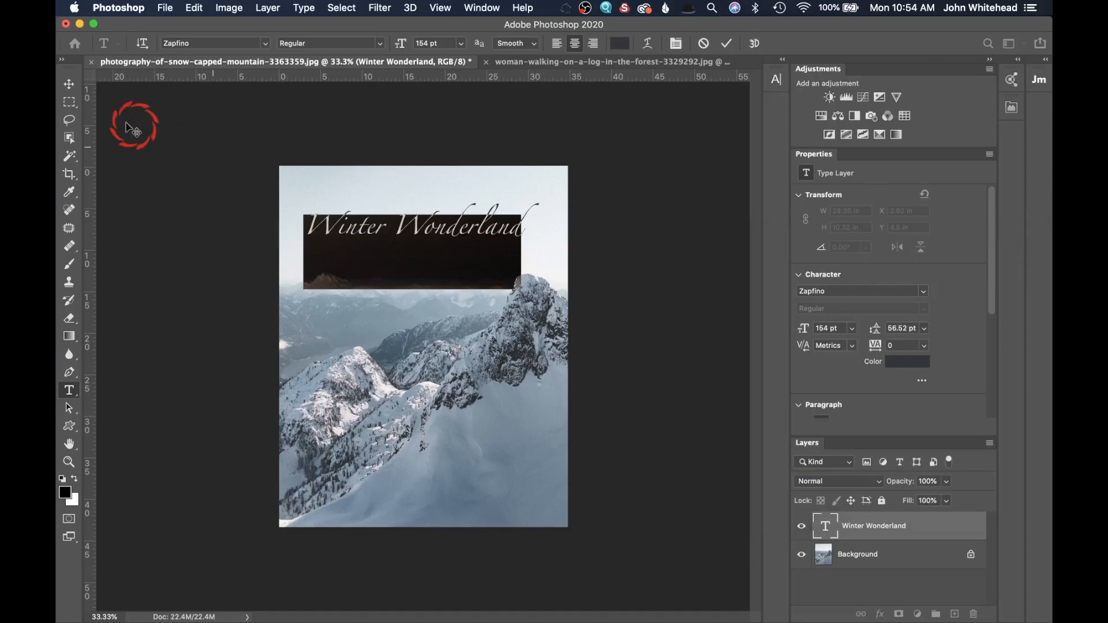
Commit the recolored title, select its text again, keep the Regular font style and set center alignment.
click(68, 85)
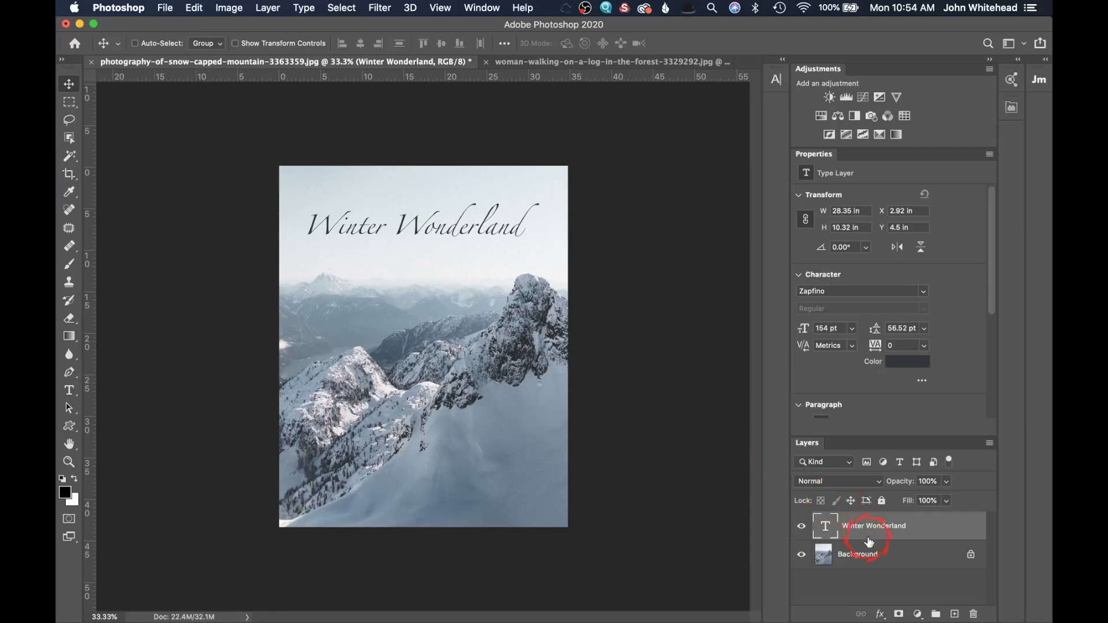
double_click(827, 530)
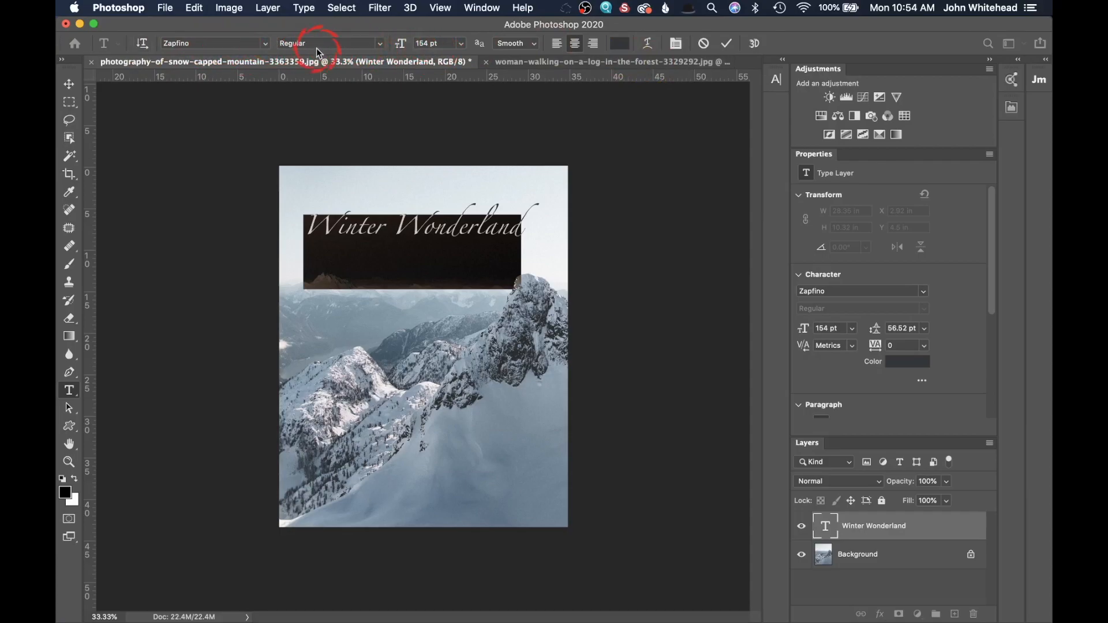
click(379, 45)
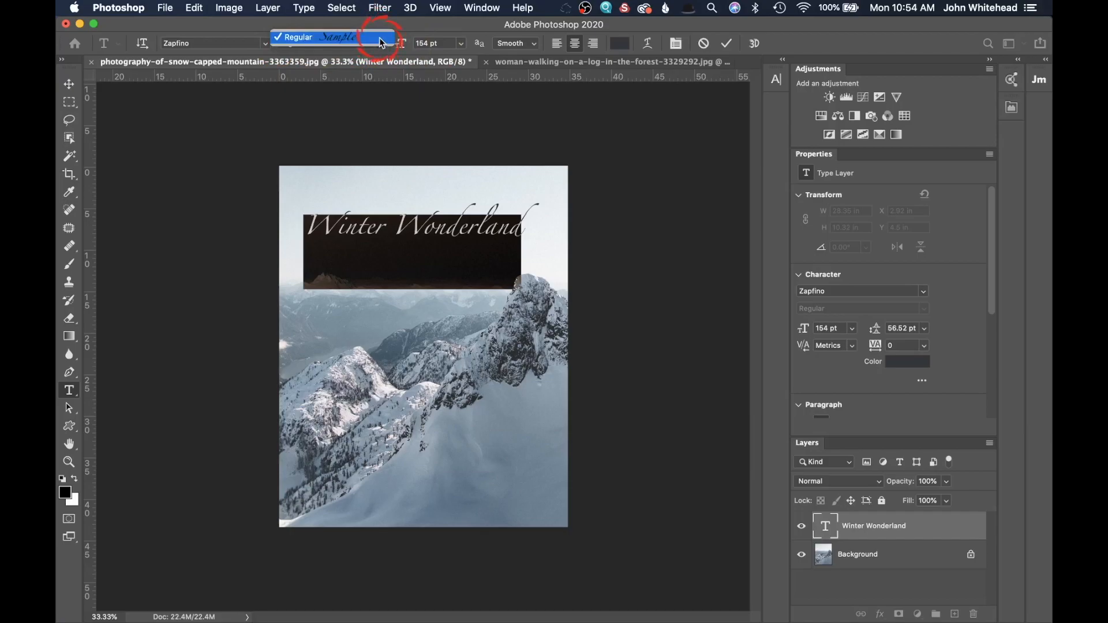
click(380, 37)
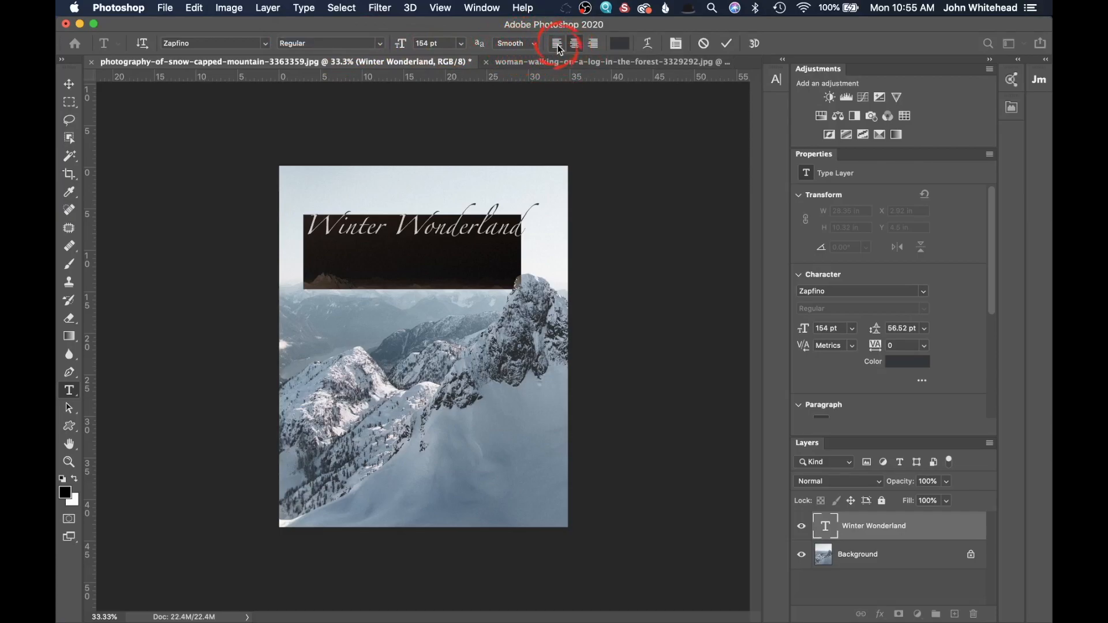
click(575, 43)
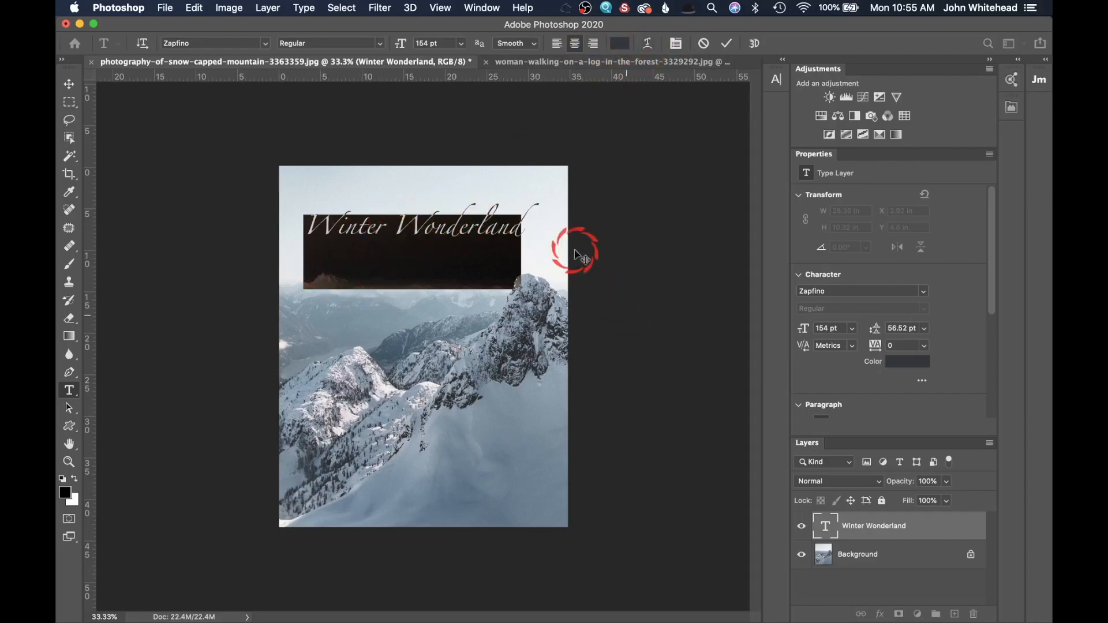
Show the Character panel beside the photo and collapse the expanded Paragraph panel.
click(677, 45)
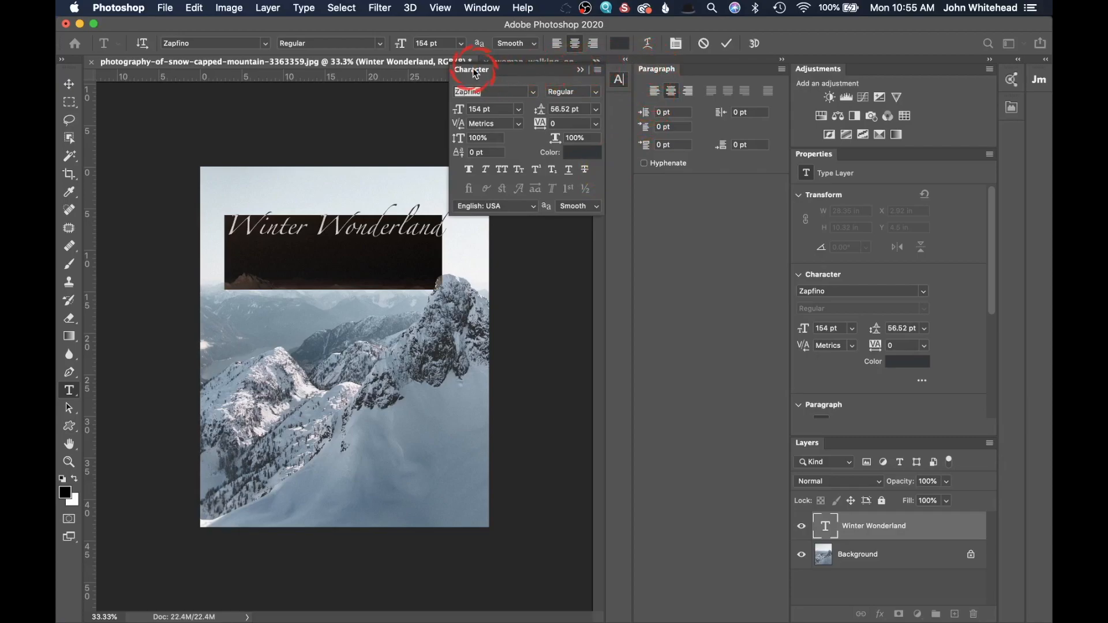
click(781, 59)
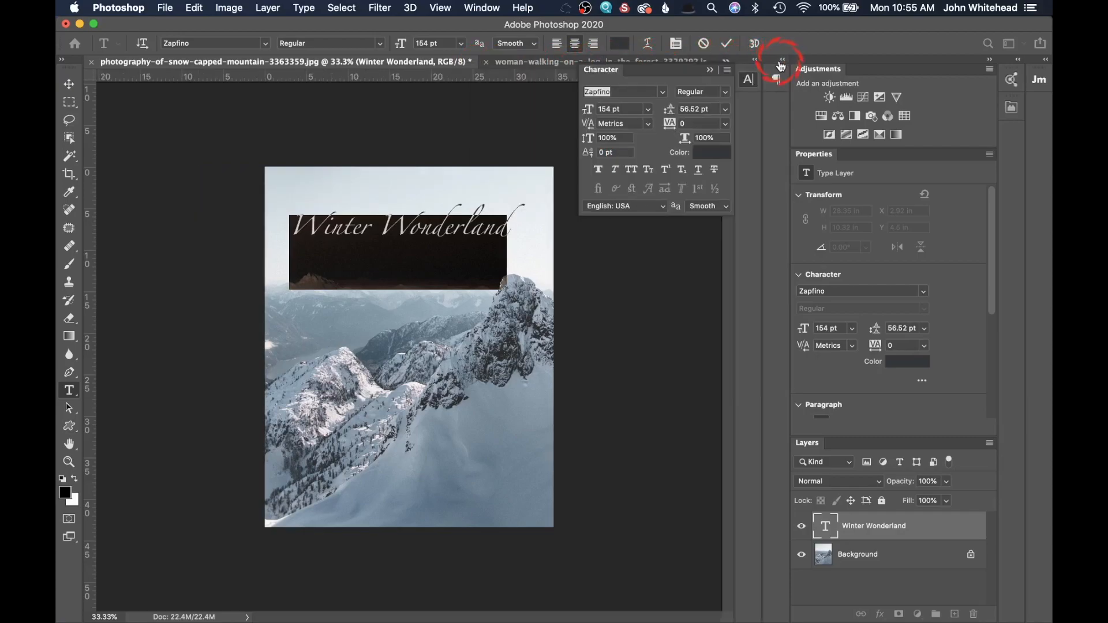
click(482, 7)
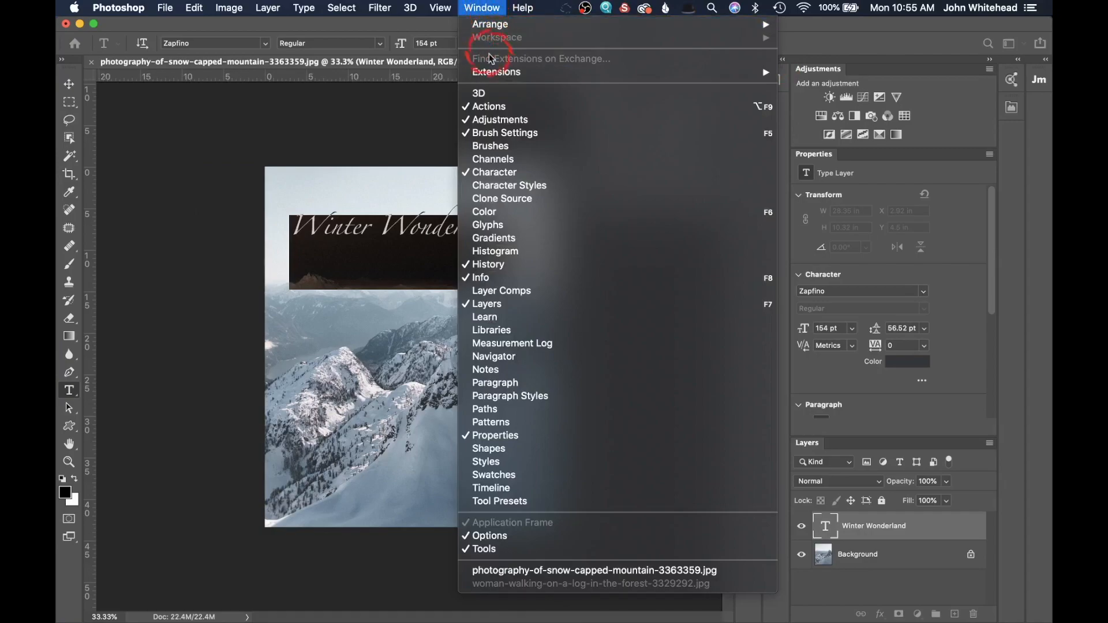
click(503, 171)
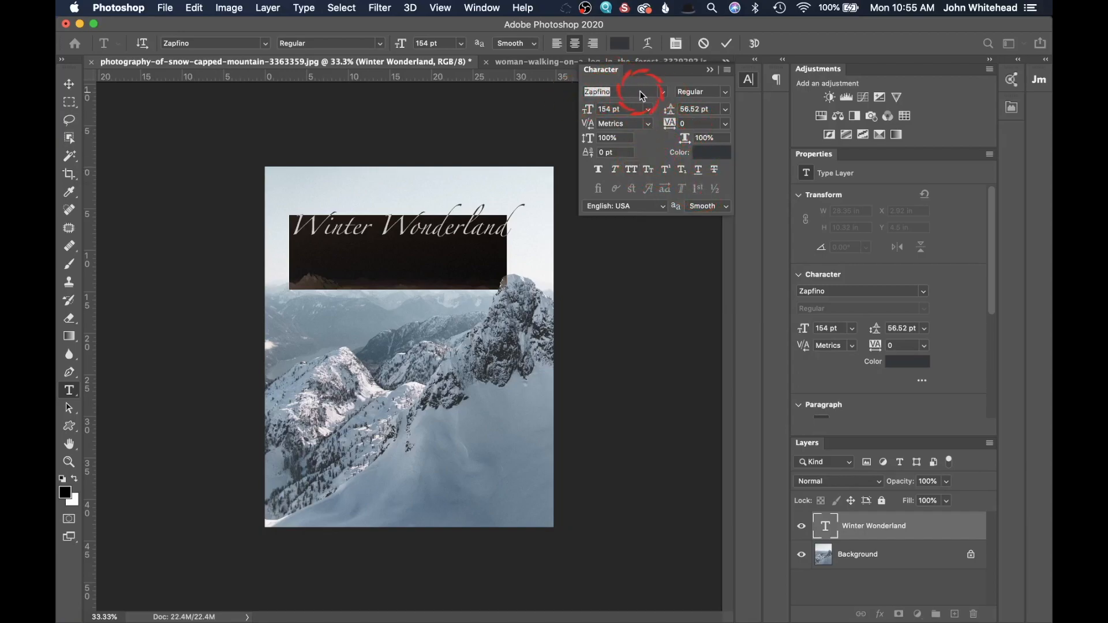
Preview other fonts on the title, keep Zapfino and reduce the font size to 147 pt.
click(664, 93)
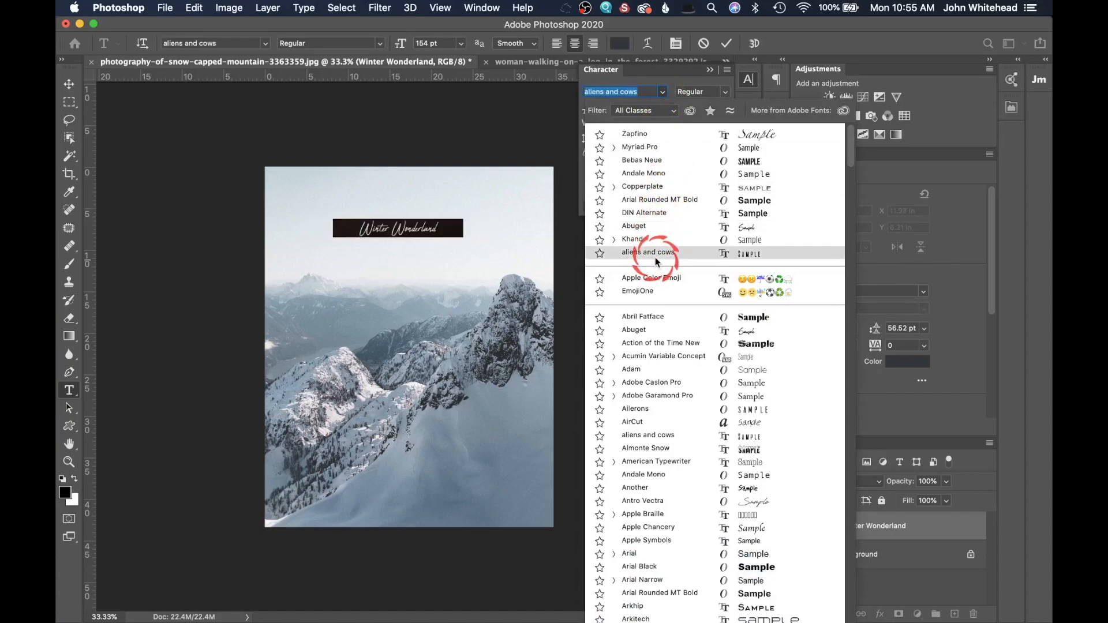
click(663, 133)
click(613, 120)
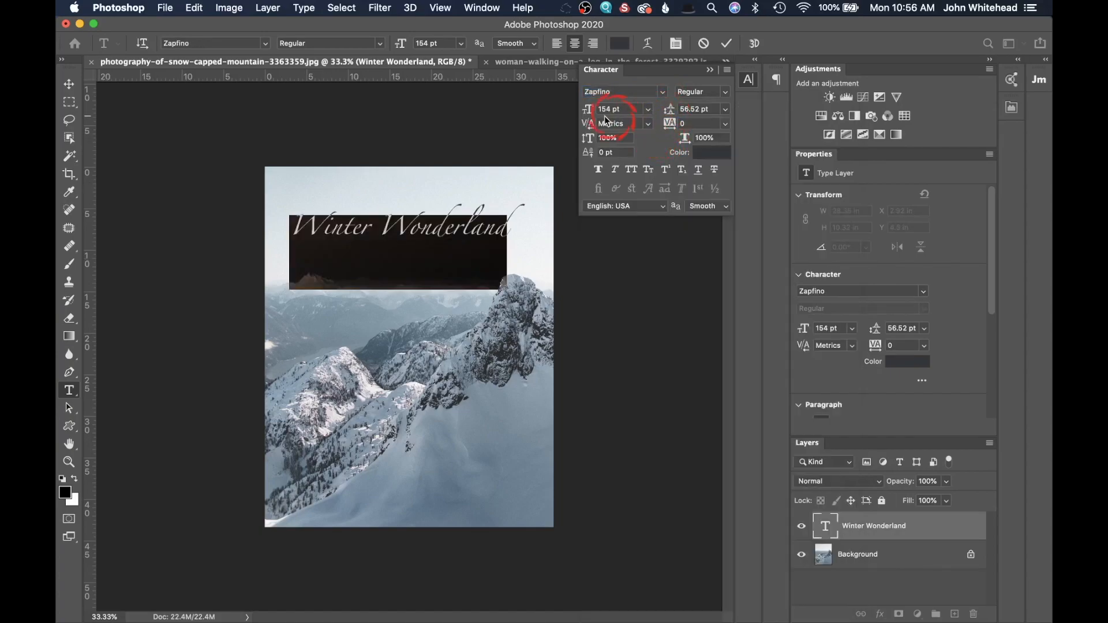
mouse_move(589, 109)
mouse_down()
mouse_move(603, 109)
mouse_move(586, 112)
mouse_up()
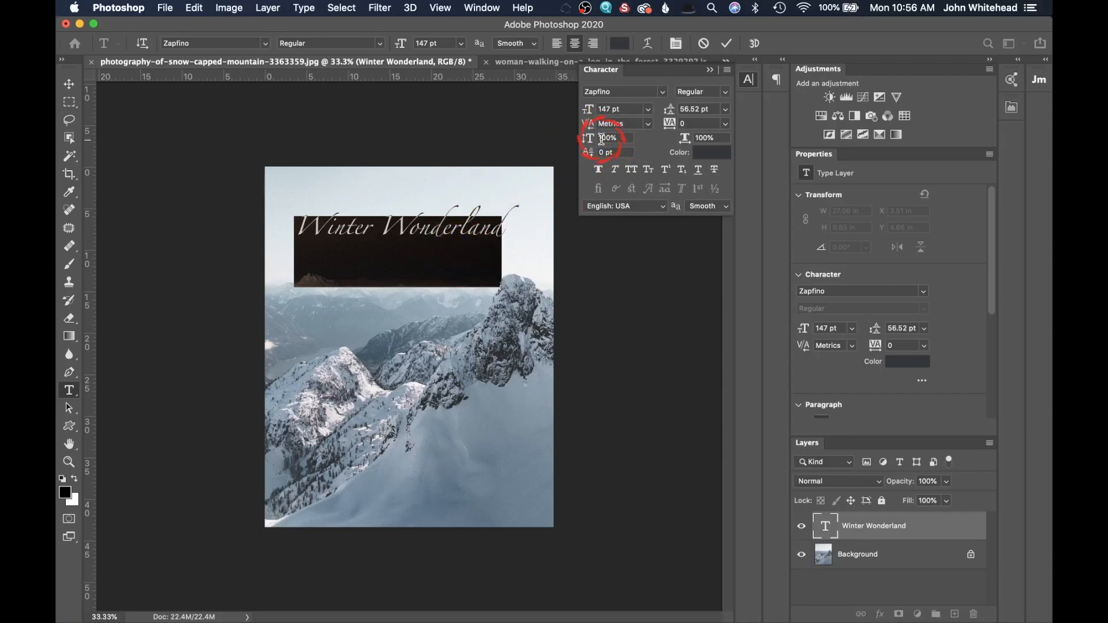
Scale the title characters to 105% vertically and 97% horizontally, trying 175% vertical and 115% horizontal first.
drag(585, 141, 639, 146)
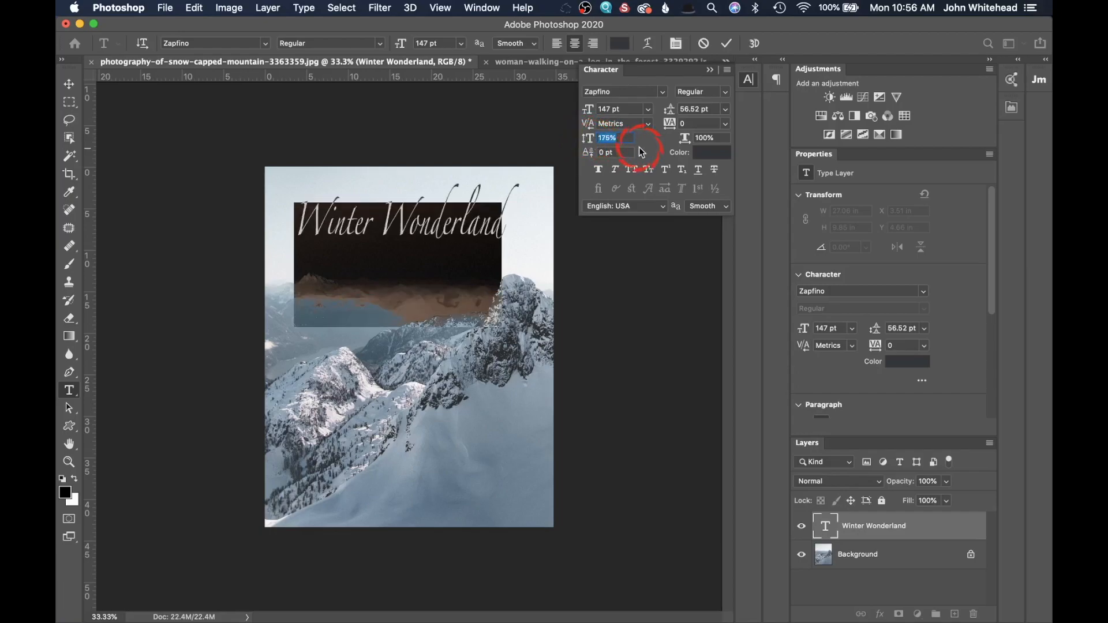
drag(639, 146, 594, 148)
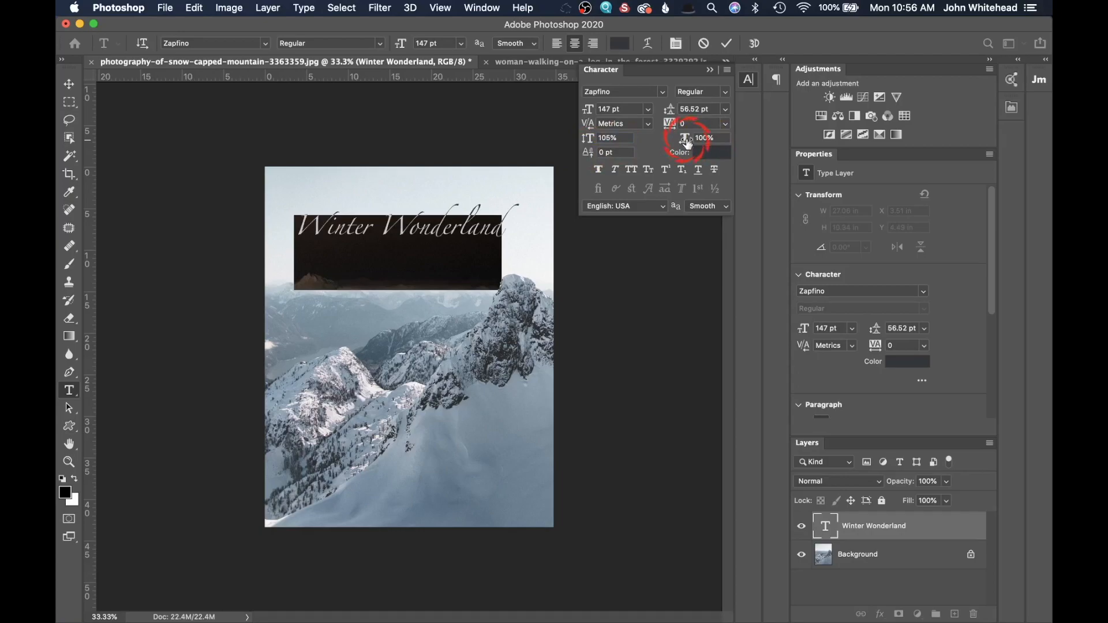
drag(688, 143, 697, 140)
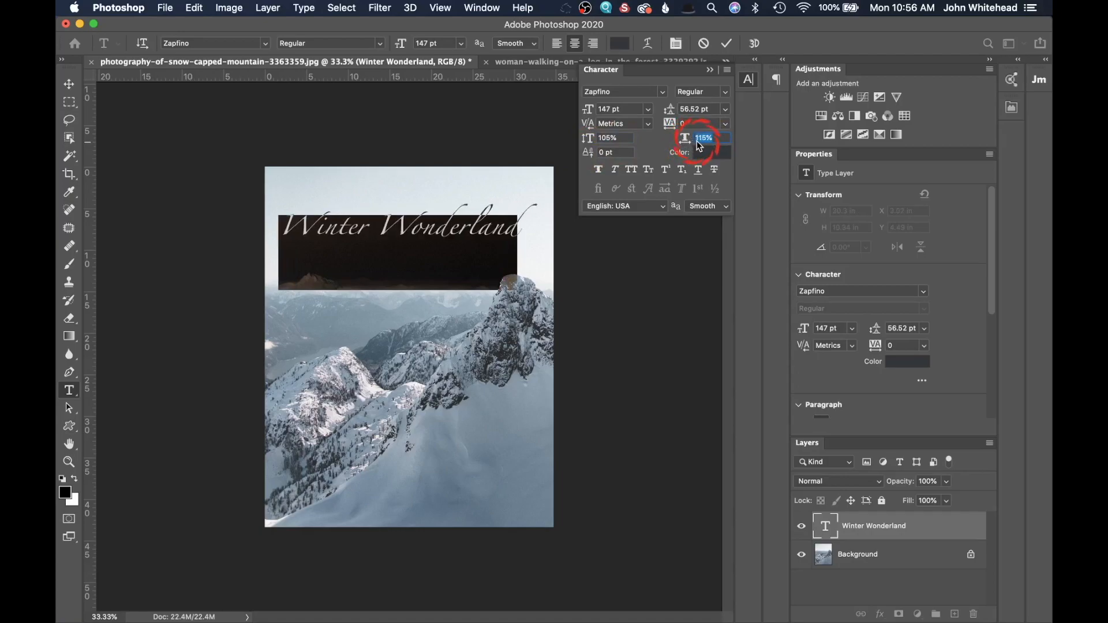
drag(697, 141, 664, 128)
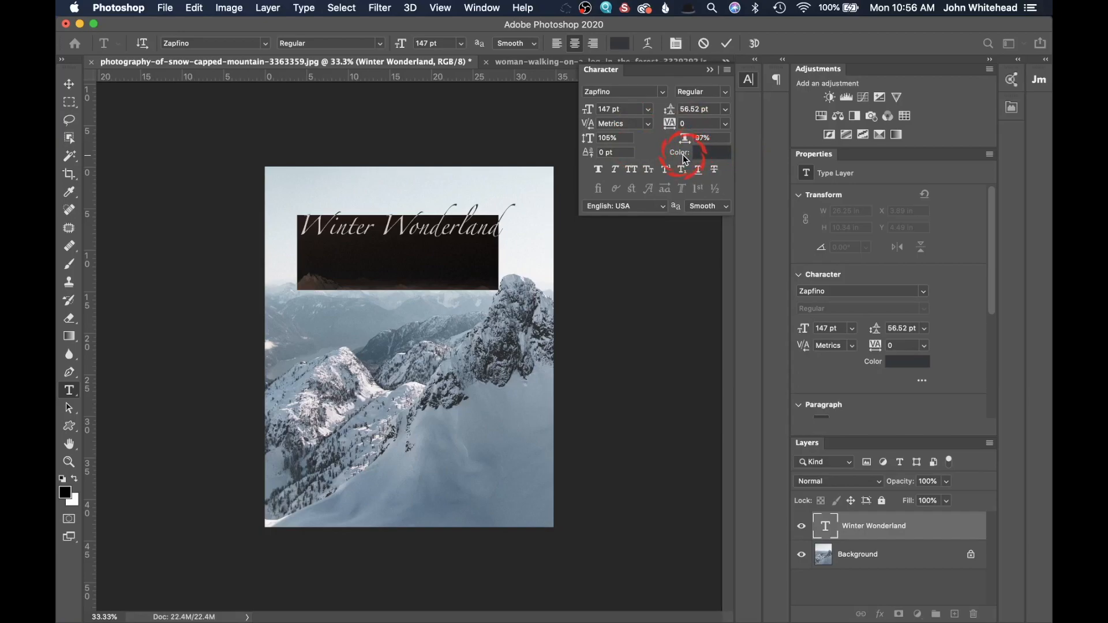
Try Faux Bold and Faux Italic on the title text, then turn both off.
click(600, 171)
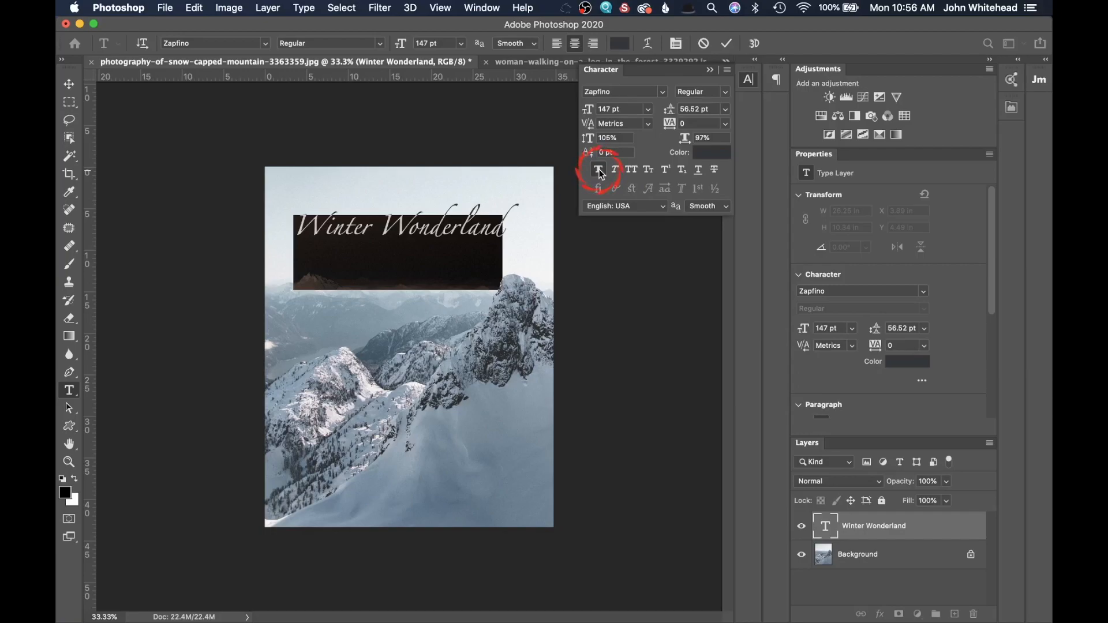
click(616, 173)
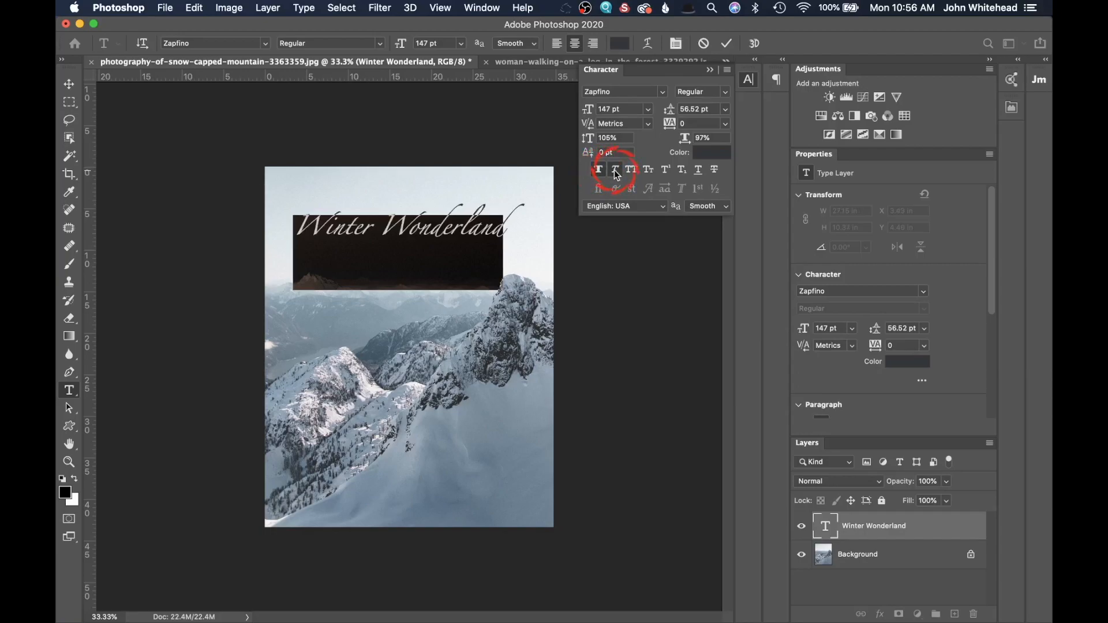
click(616, 174)
click(599, 174)
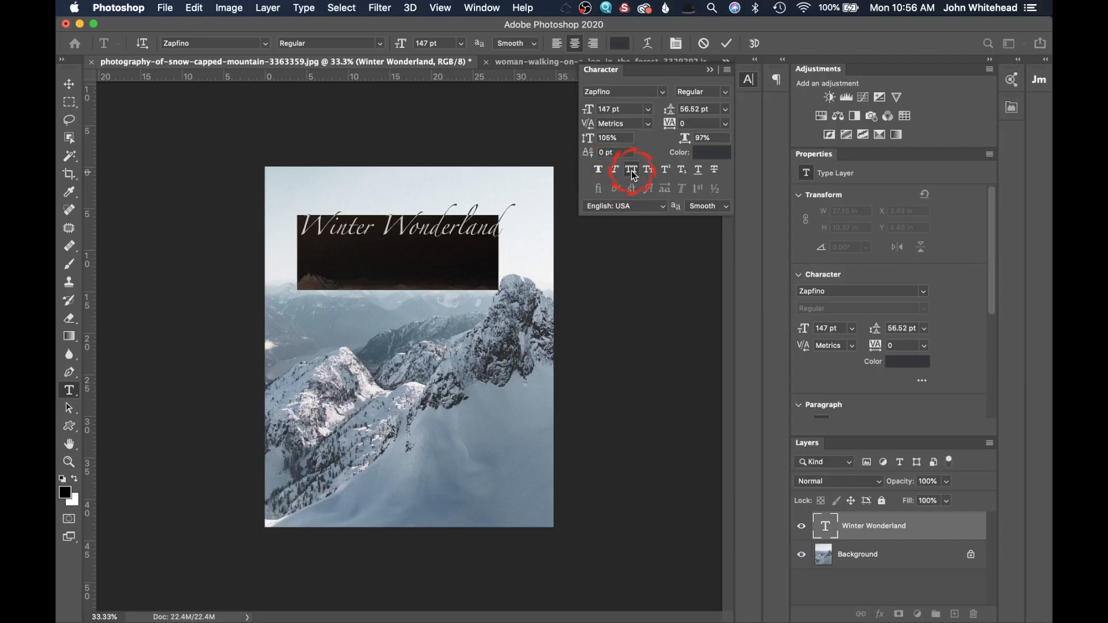
Try All Caps, Small Caps and Superscript on the title text.
click(633, 174)
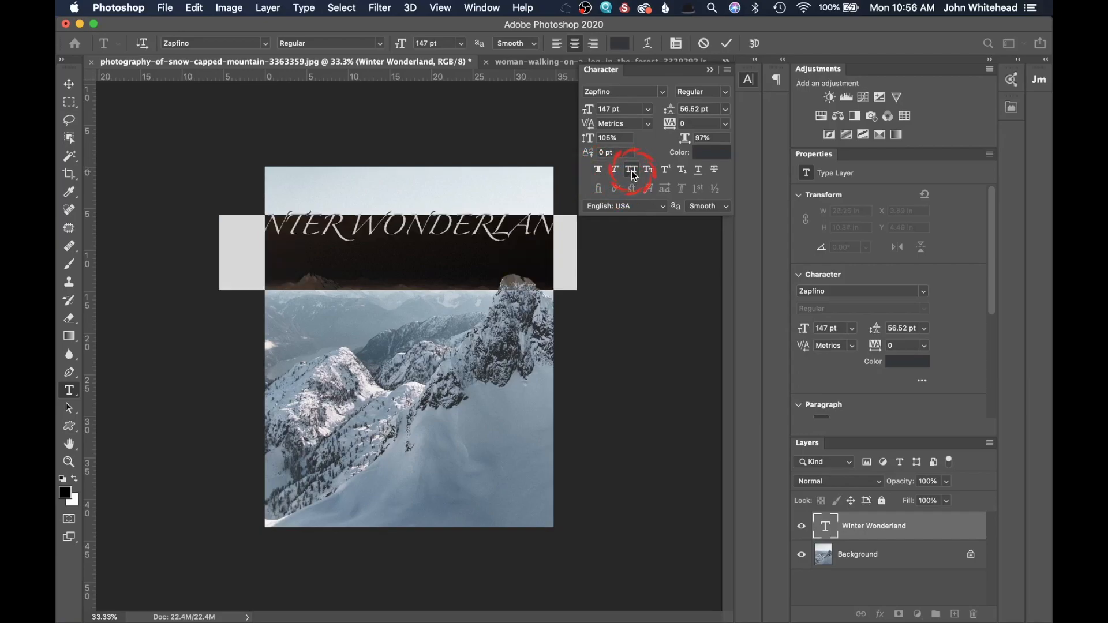
click(649, 171)
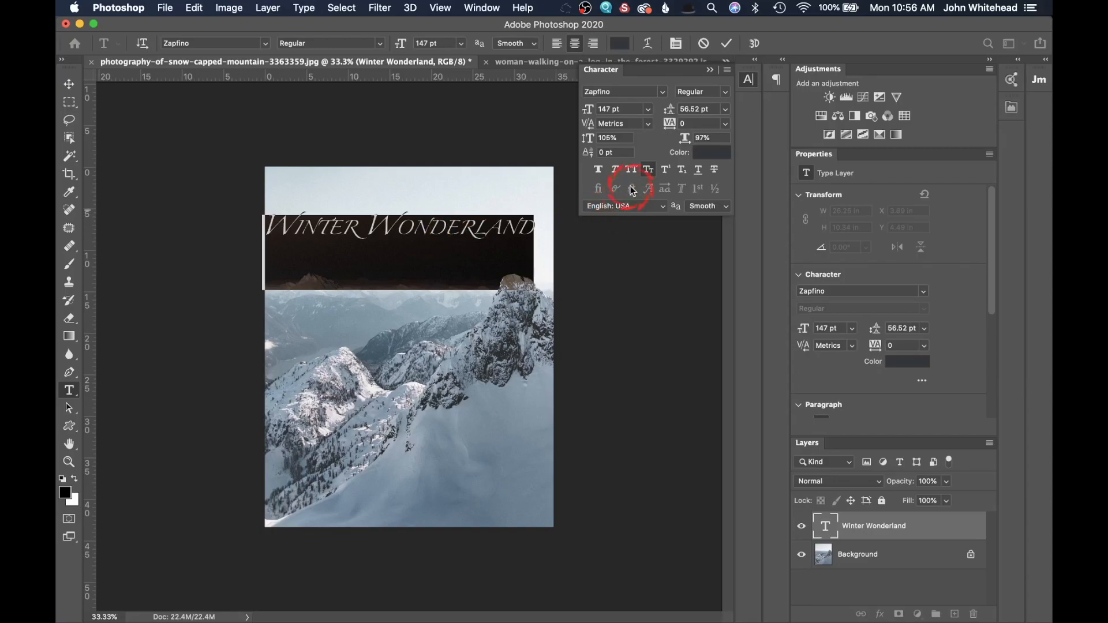
click(666, 171)
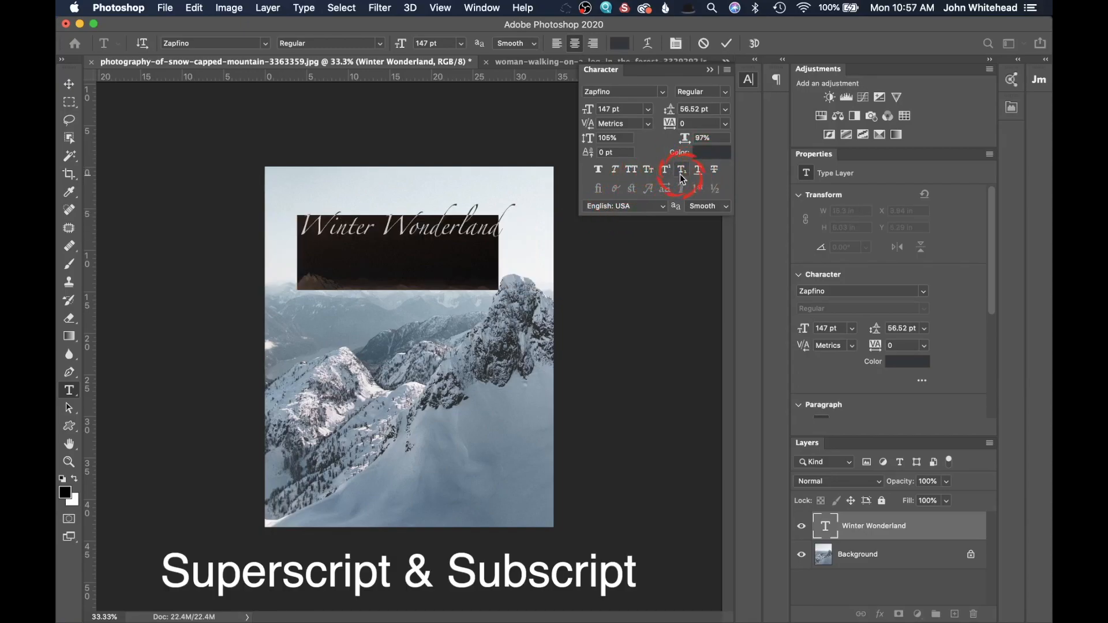
Try Underline and Strikethrough on the title text, then turn both off.
click(699, 170)
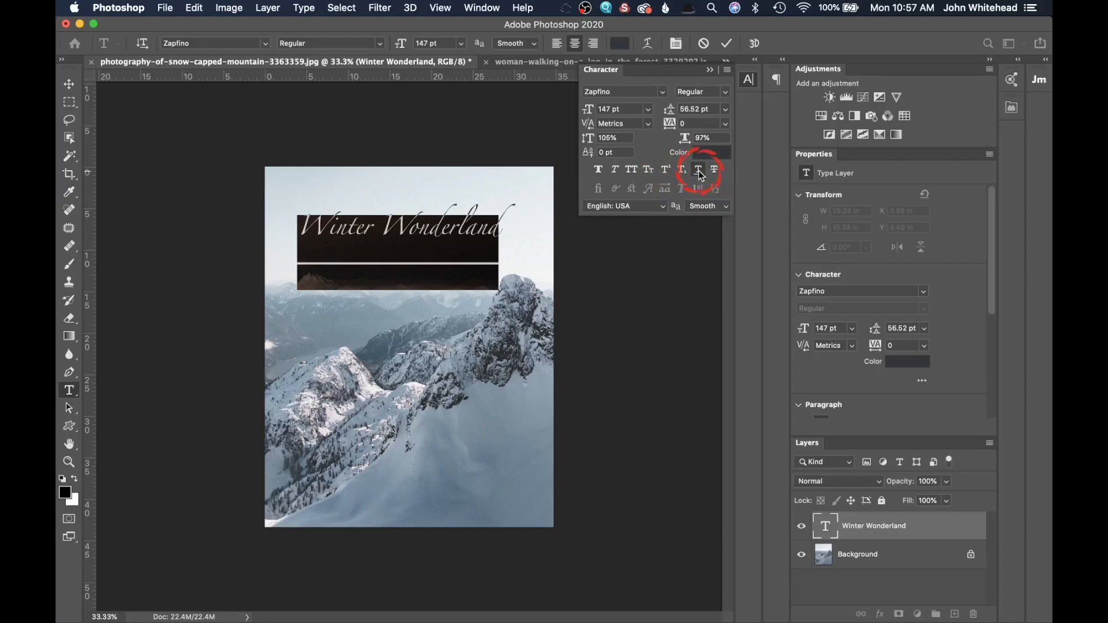
click(715, 174)
click(715, 175)
click(699, 174)
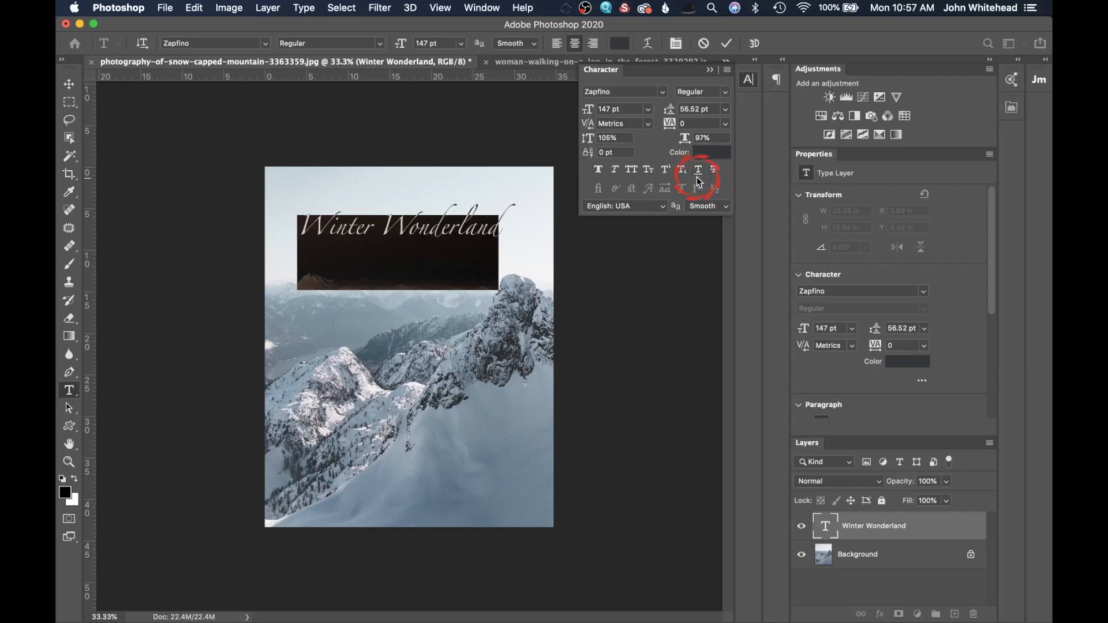
Set the title in Small Caps, also trying Faux Bold, Faux Italic, Underline and Strikethrough without keeping them.
click(600, 172)
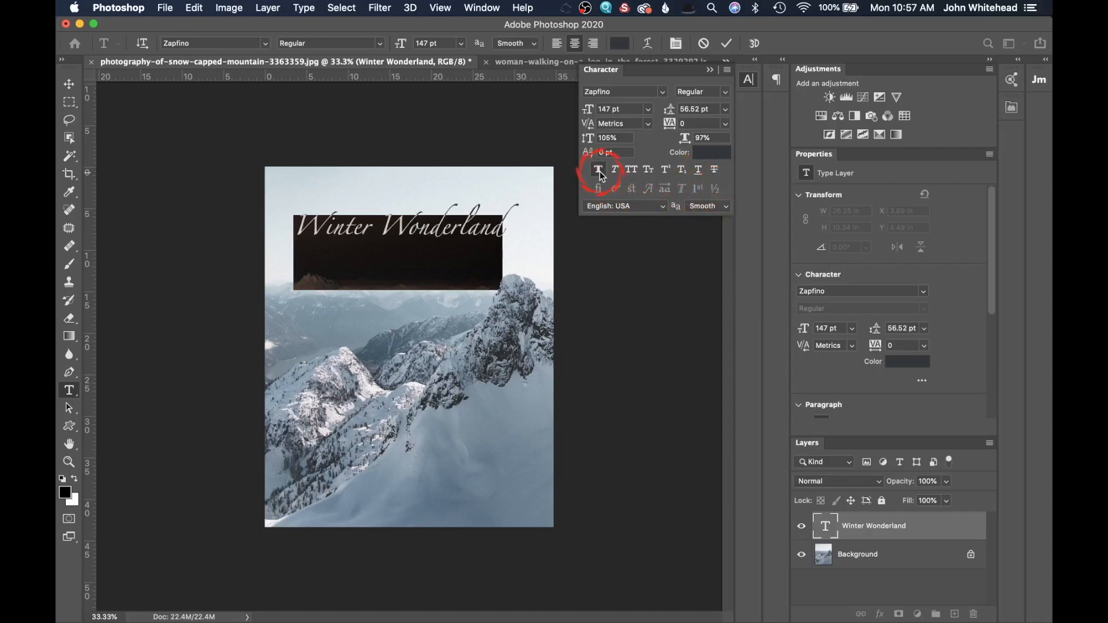
click(615, 173)
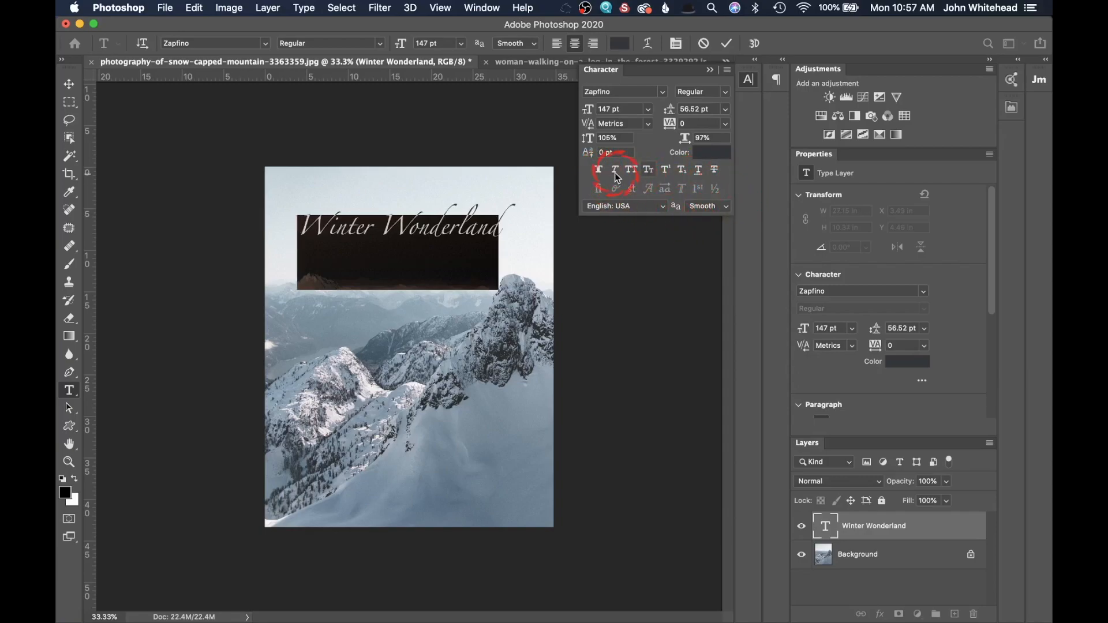
click(650, 173)
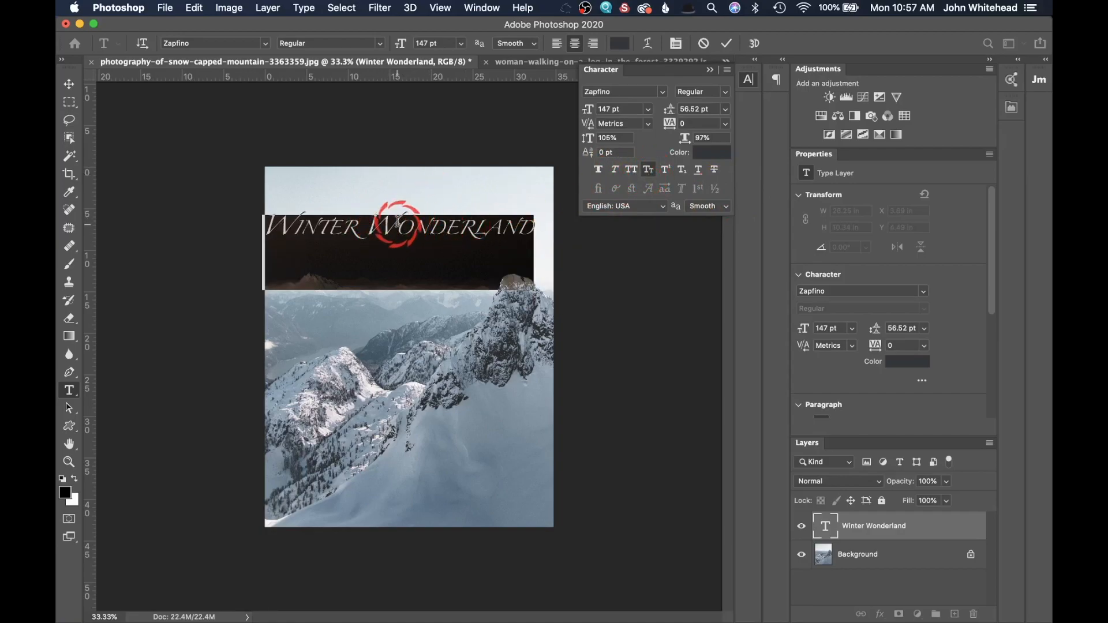
click(677, 179)
click(702, 174)
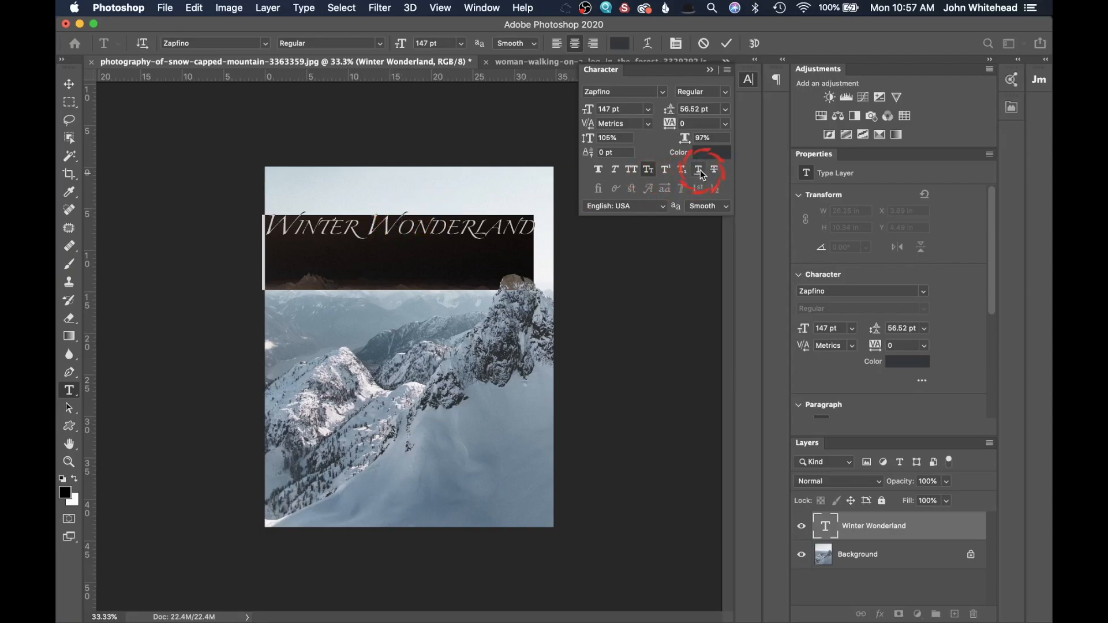
click(700, 170)
click(715, 172)
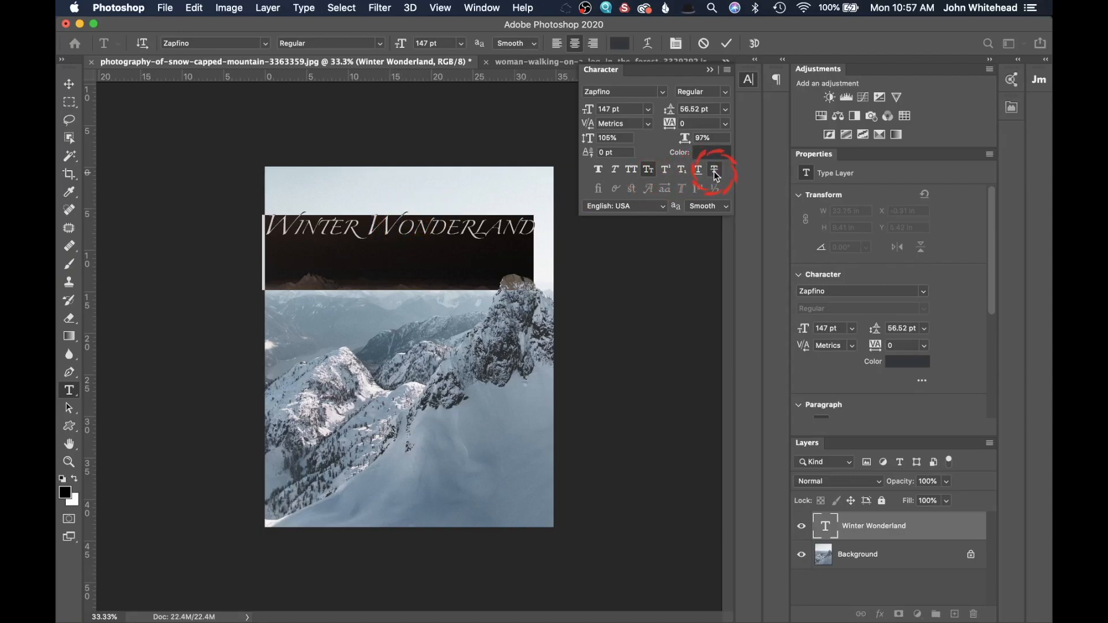
click(716, 173)
Add a second line reading "Park City" after "Winter Wonderland" in the same text layer.
click(545, 226)
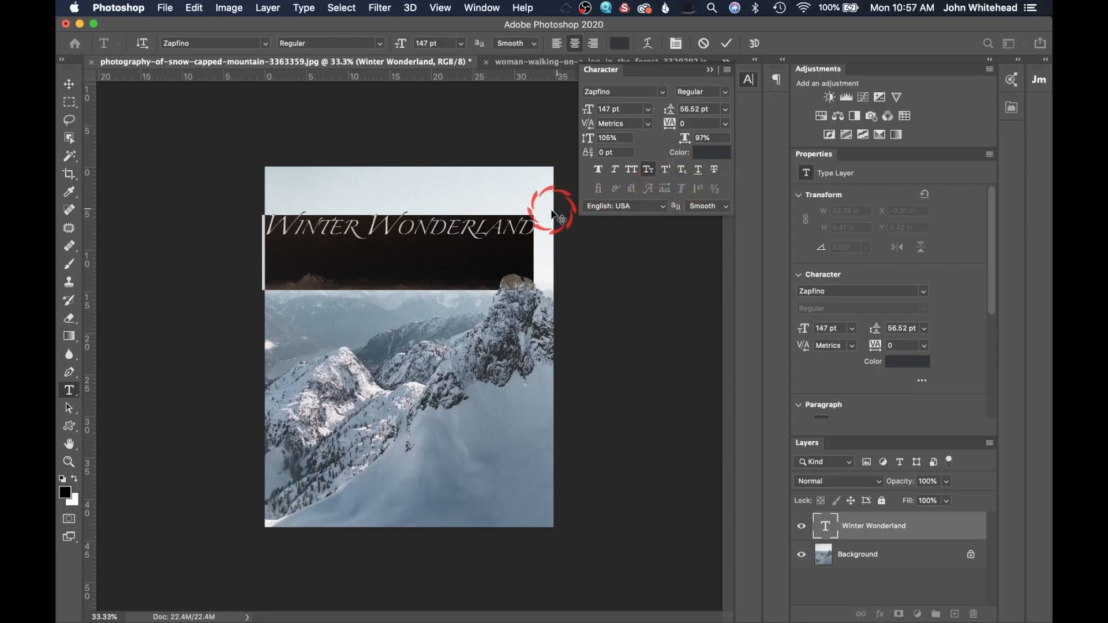
click(570, 220)
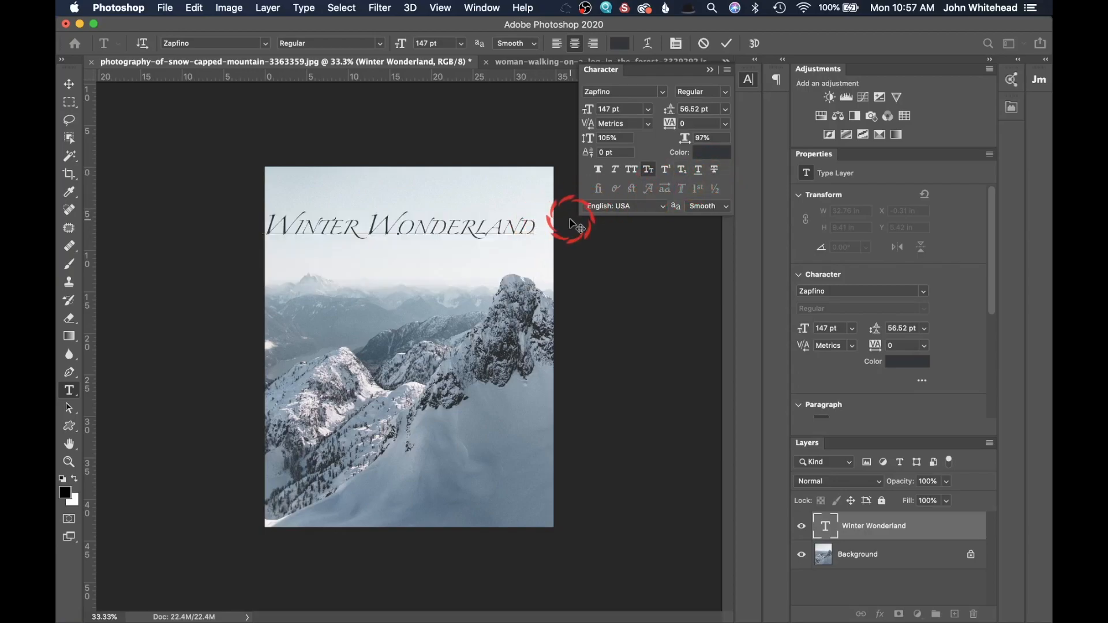
key(Return)
text(Park City)
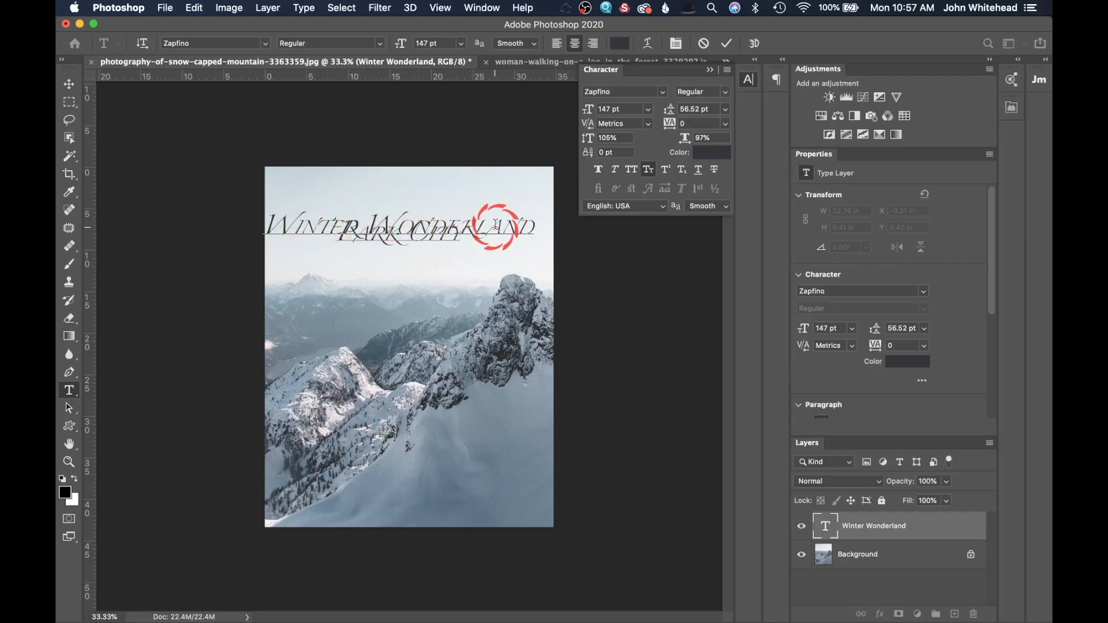
Select both title lines and increase their leading to 245.52 pt, trying 187.52 pt first.
drag(467, 218, 248, 179)
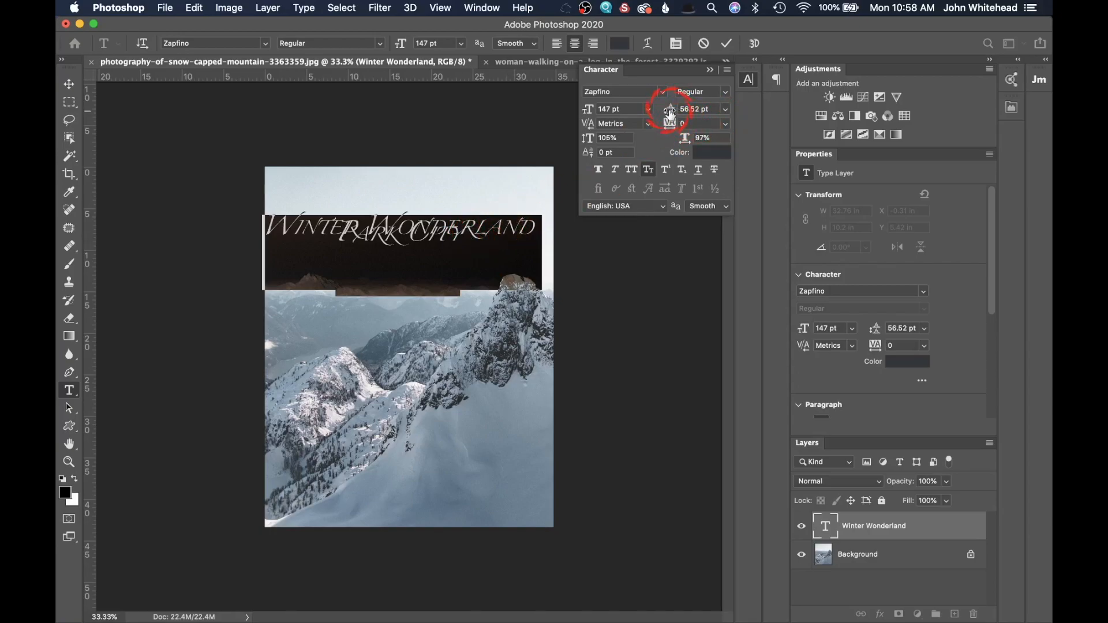
drag(671, 110, 762, 150)
click(696, 109)
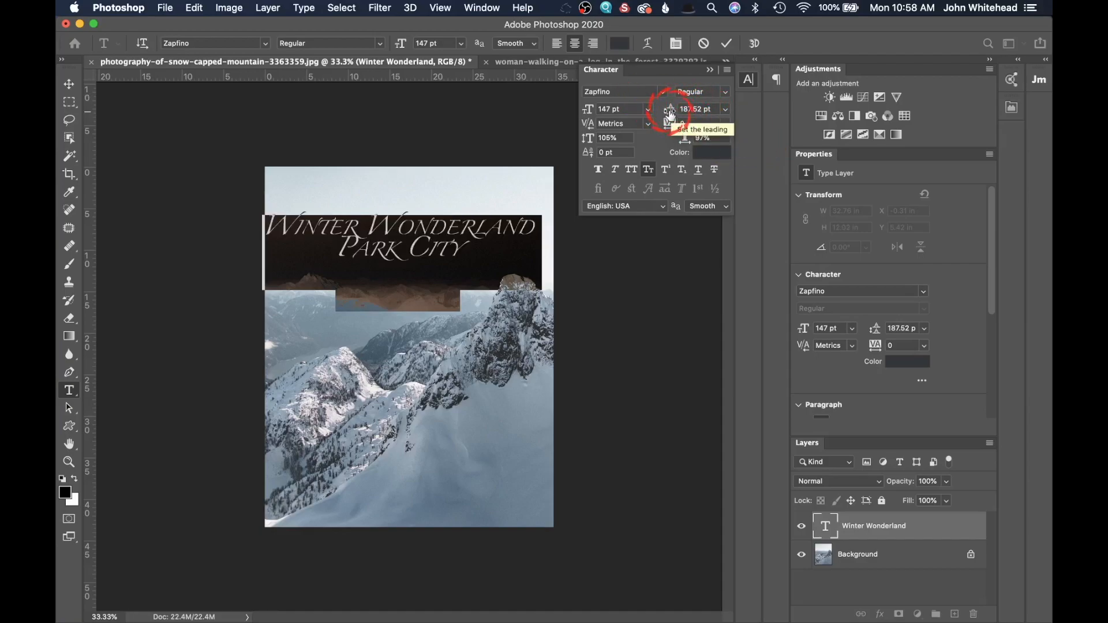
drag(673, 113, 710, 118)
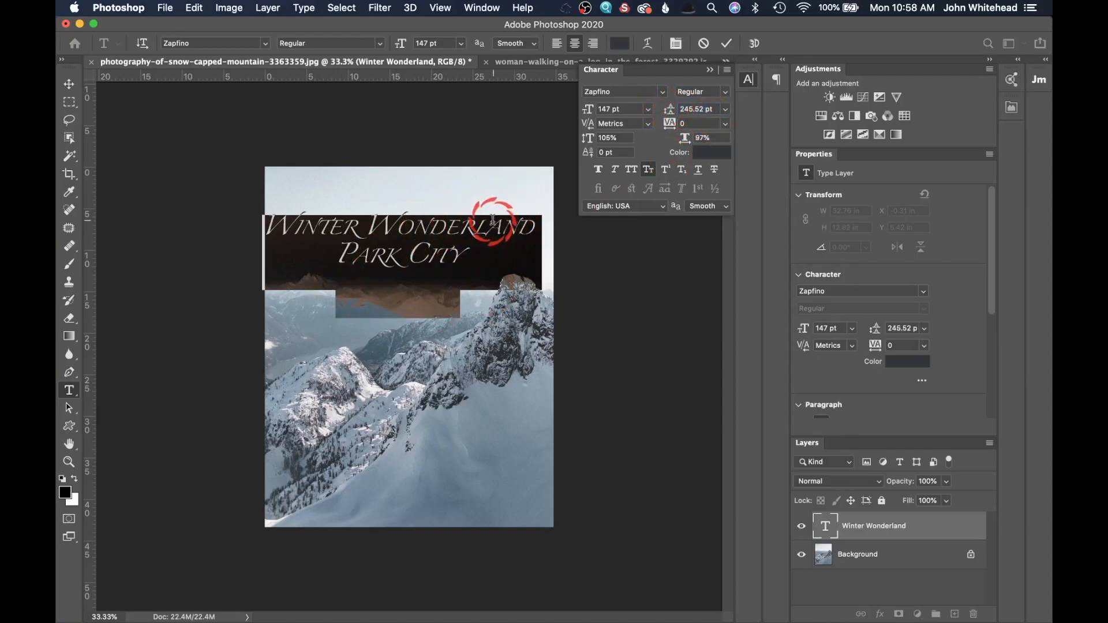
Try vertical scales of 200% and 150% on the "C" of "City" in the title, then undo them.
click(462, 240)
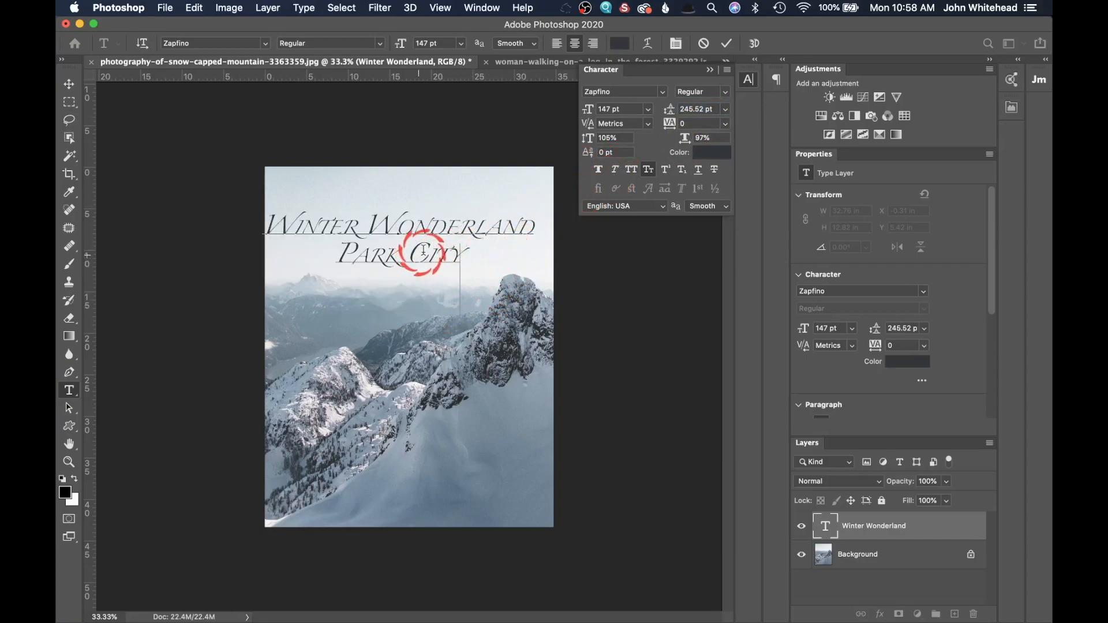
drag(434, 249, 405, 254)
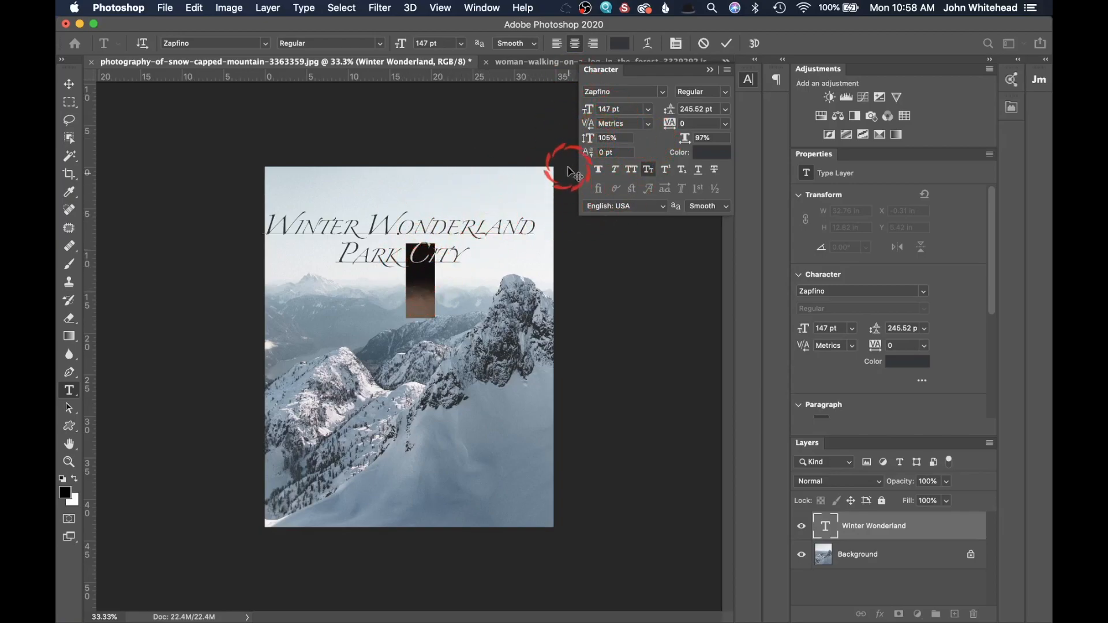
drag(594, 136, 657, 135)
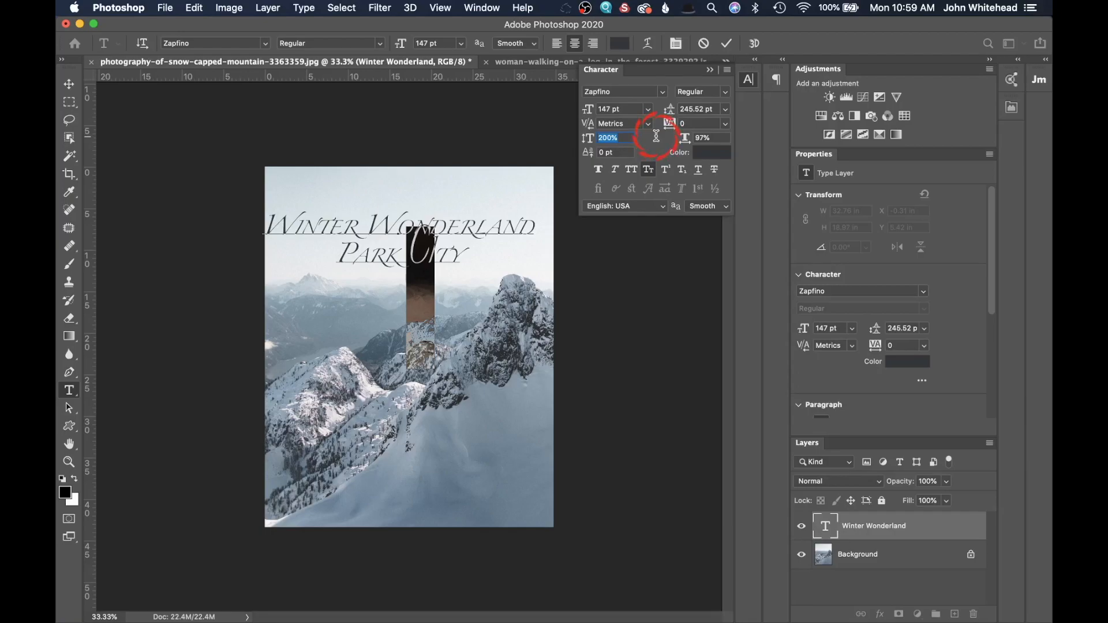
drag(656, 136, 621, 140)
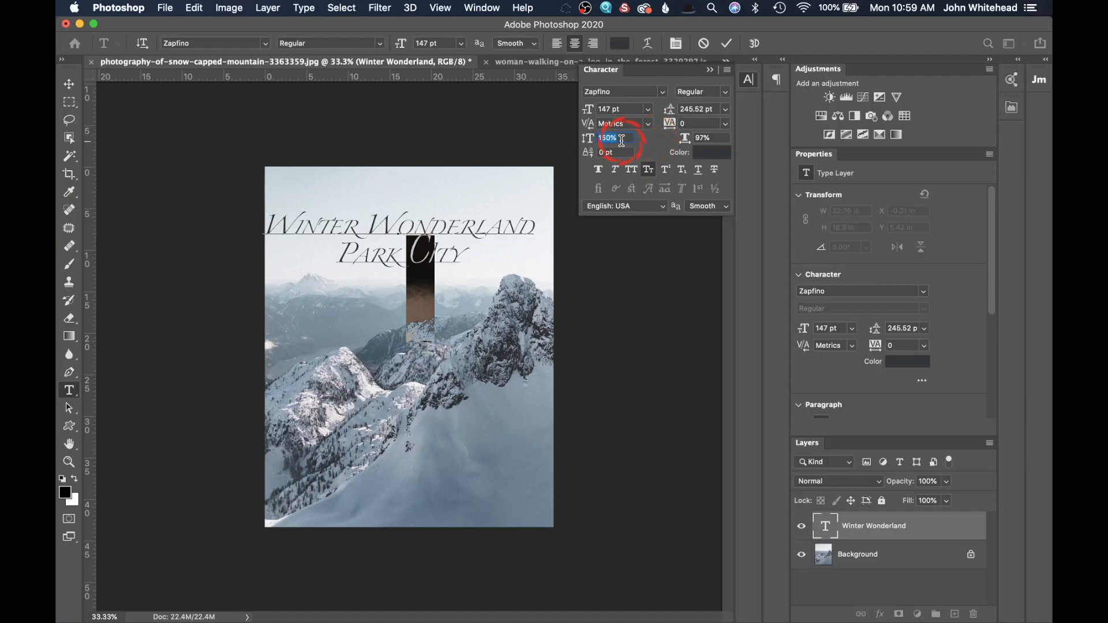
key(super+z)
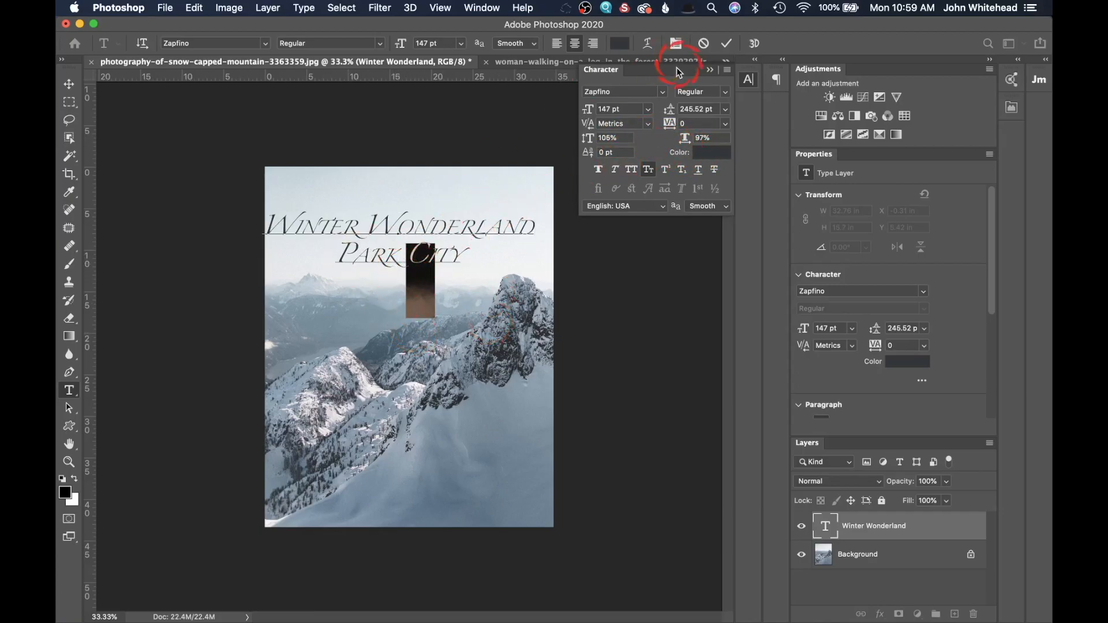
Set the word "City" to 104% horizontal scale with 1040 tracking and commit the title text.
drag(471, 262, 273, 172)
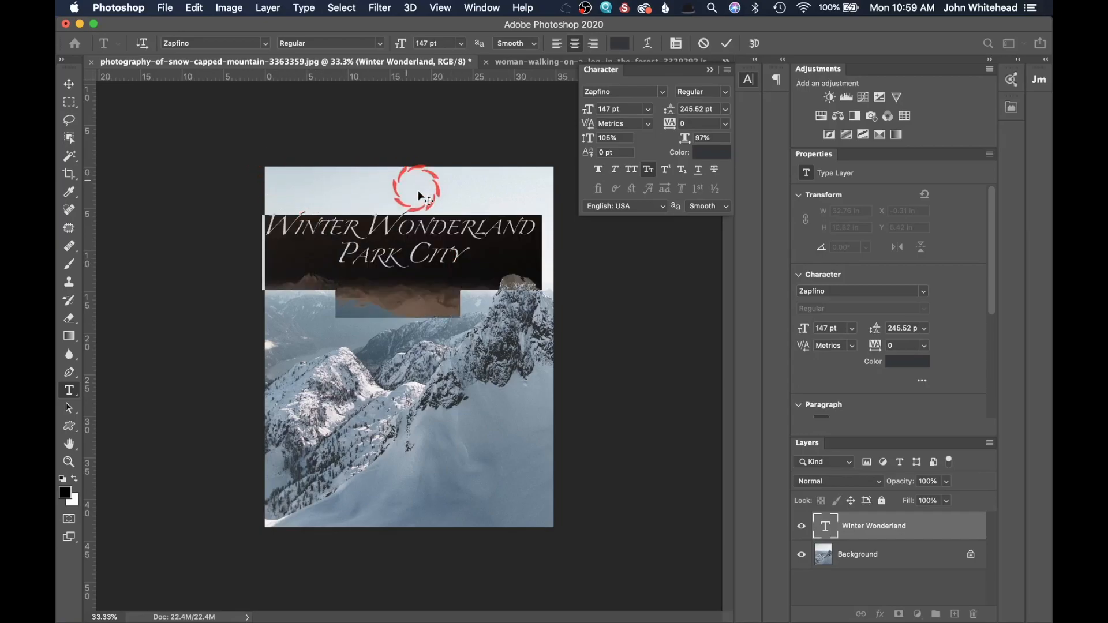
click(462, 254)
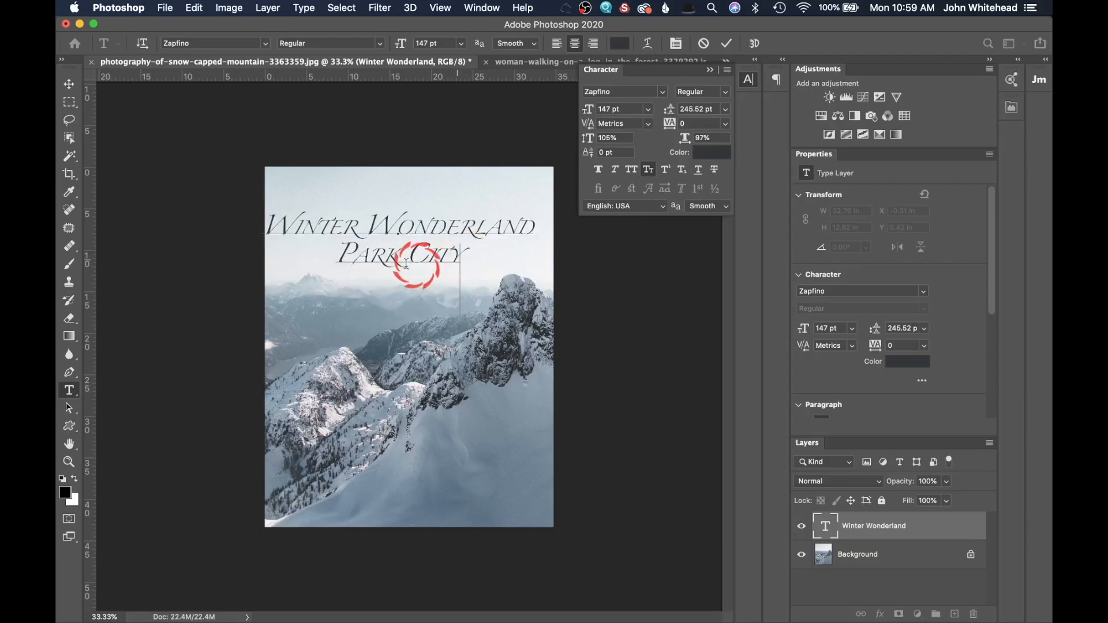
drag(456, 252, 407, 255)
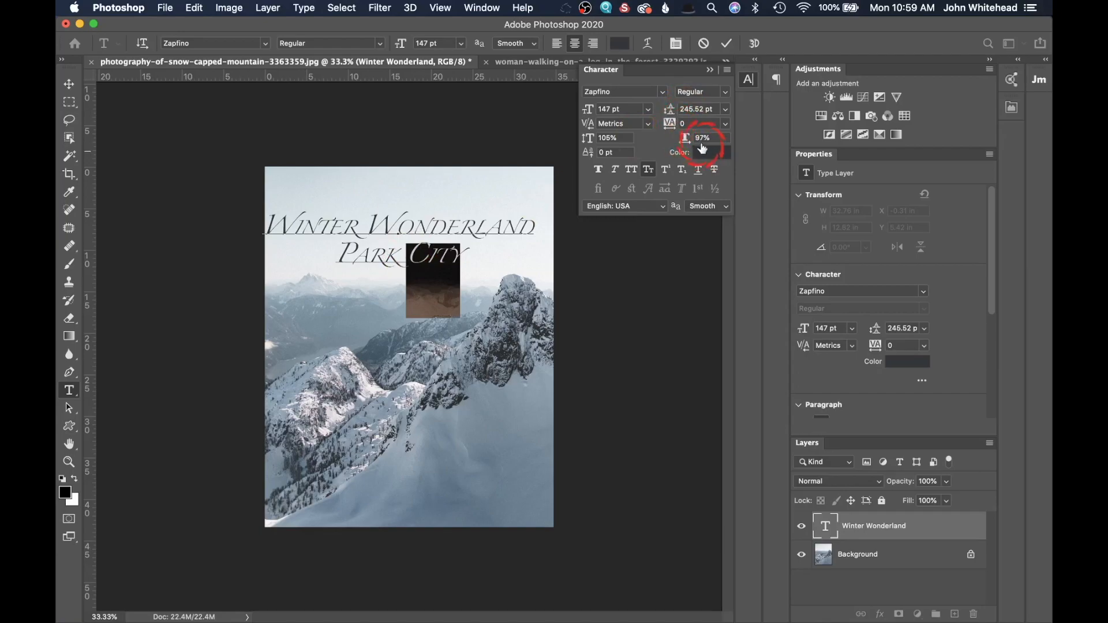
drag(687, 141, 660, 126)
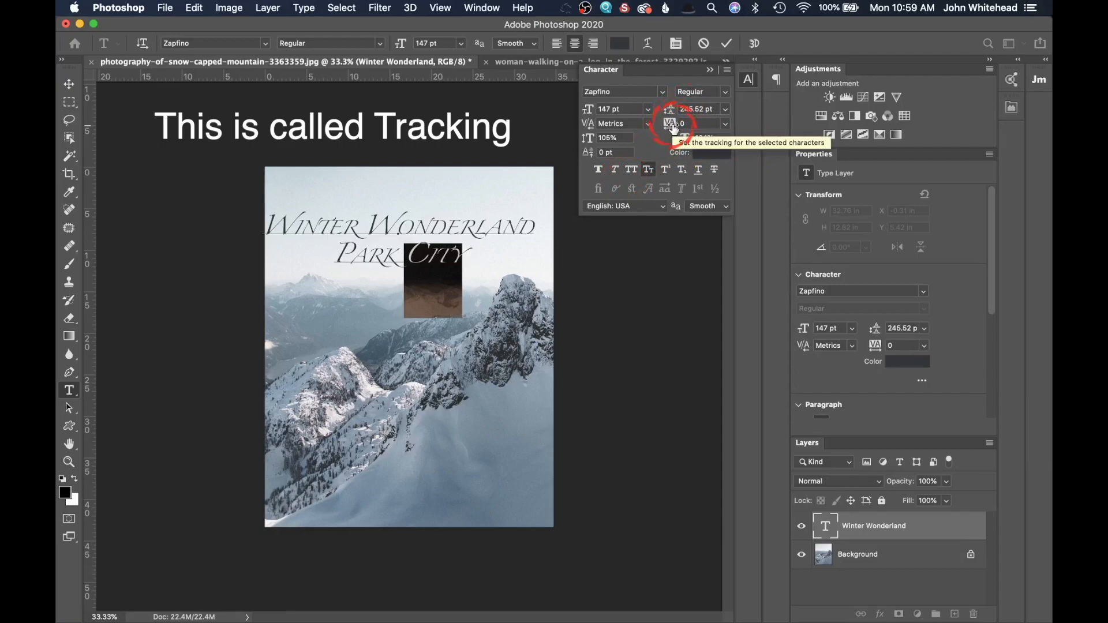
drag(674, 128, 711, 131)
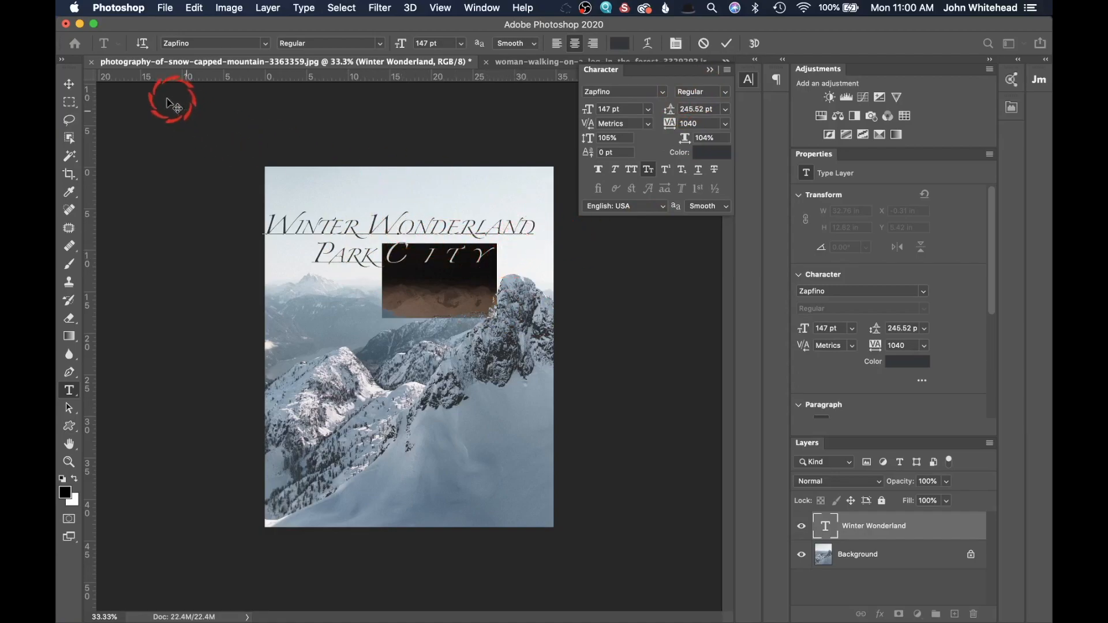
click(70, 84)
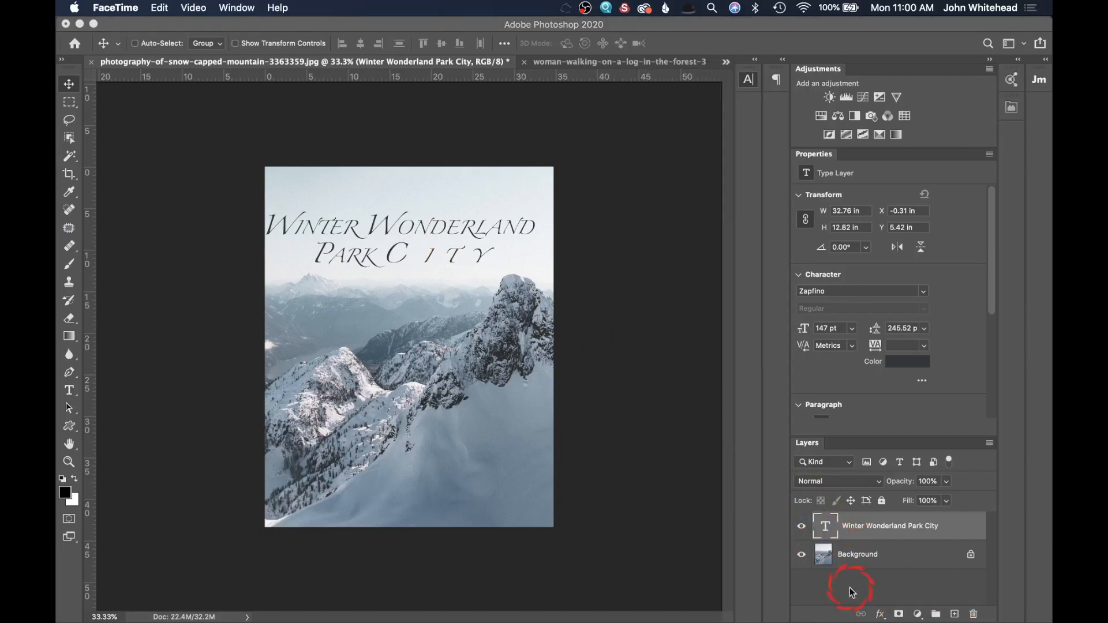
Lower the Winter Wonderland Park City layer's opacity to 55% and hide the layer.
click(802, 527)
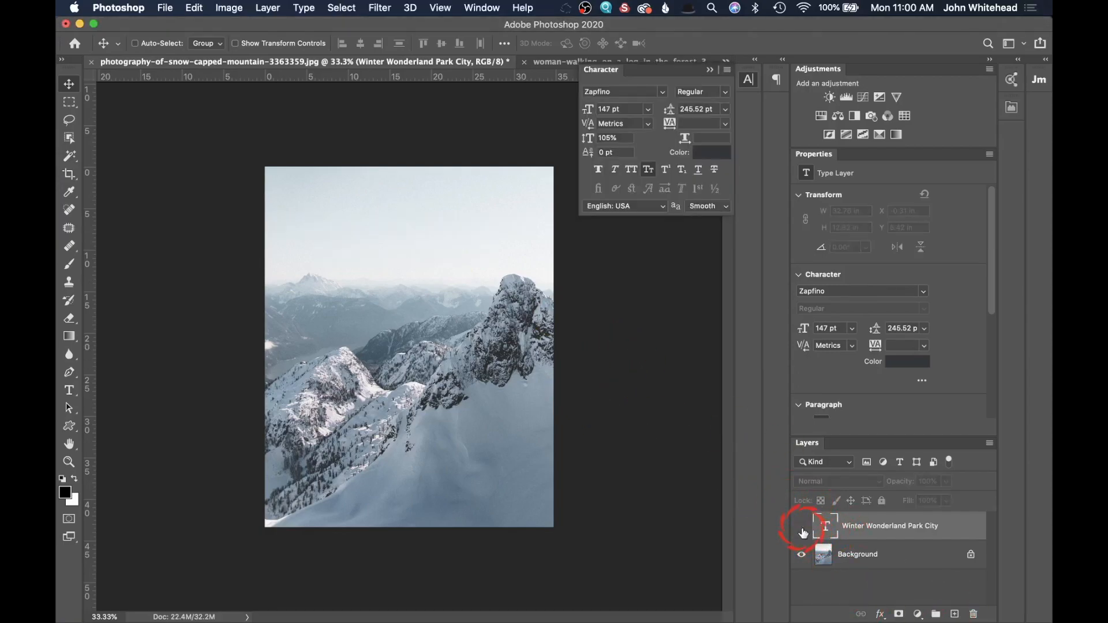
click(802, 528)
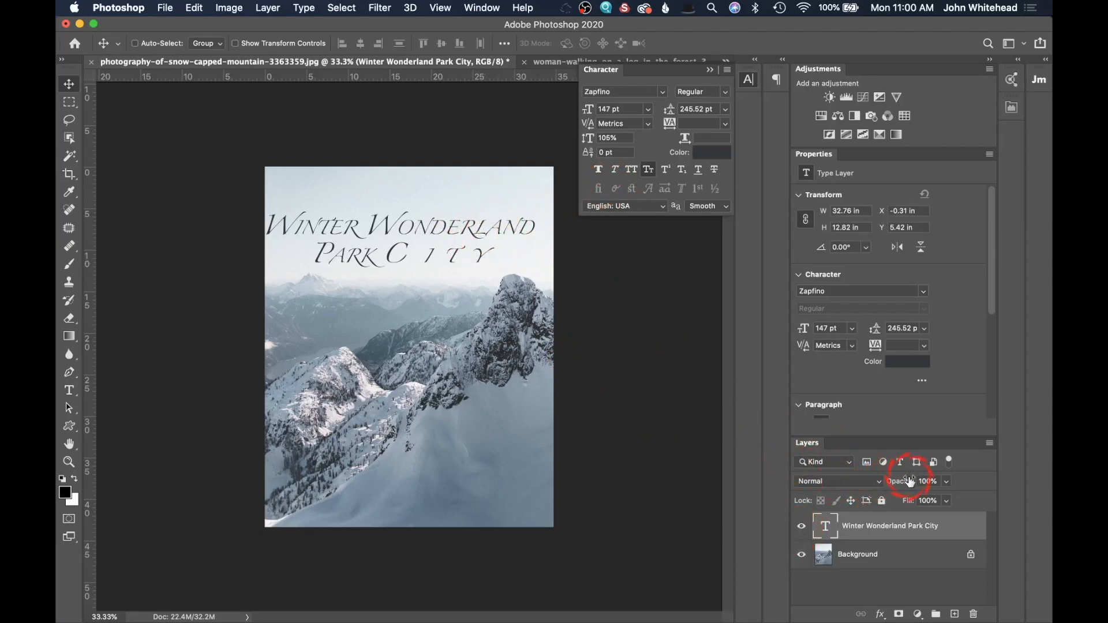
drag(908, 486, 876, 488)
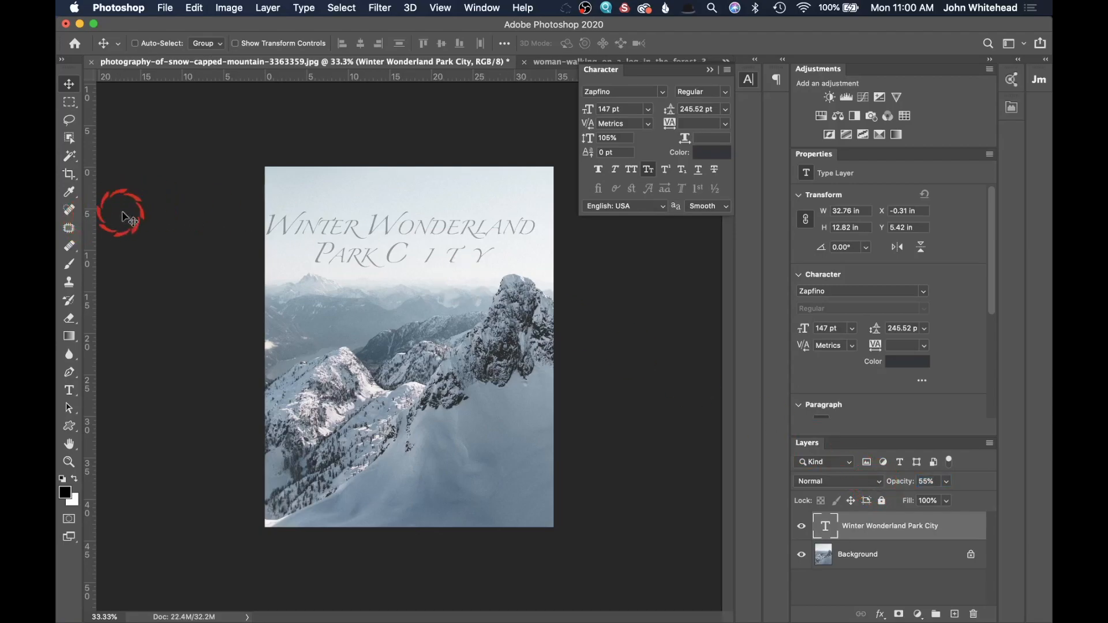
click(802, 527)
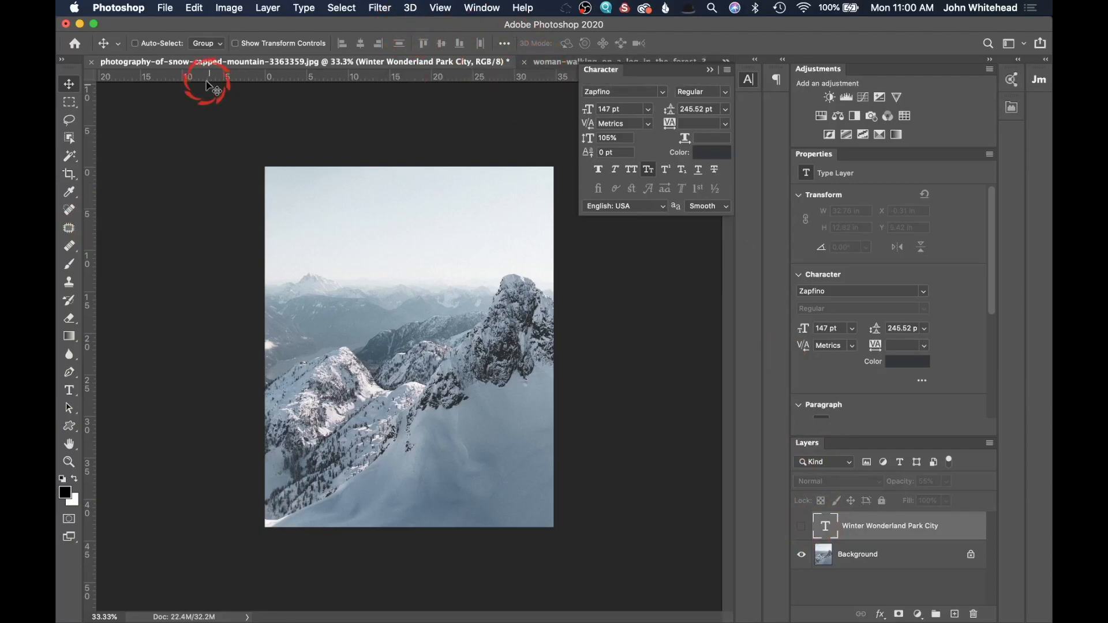
In the woman-walking-on-a-log-in-the-forest document, add a text layer reading "Montain treeds" across the trees in Arial Rounded MT Bold.
click(542, 61)
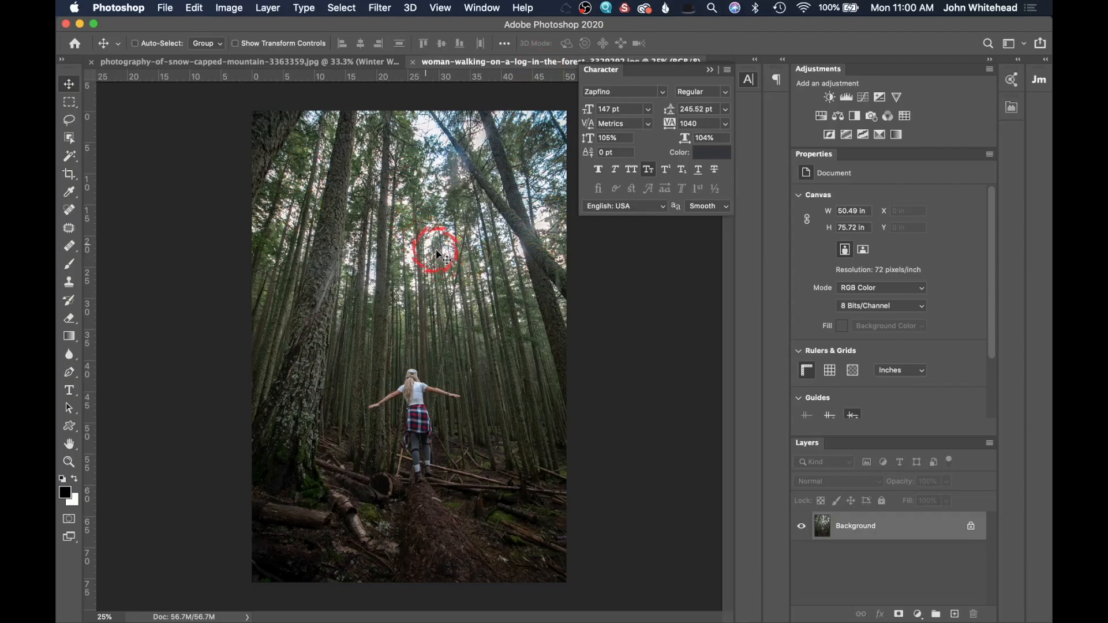
click(70, 391)
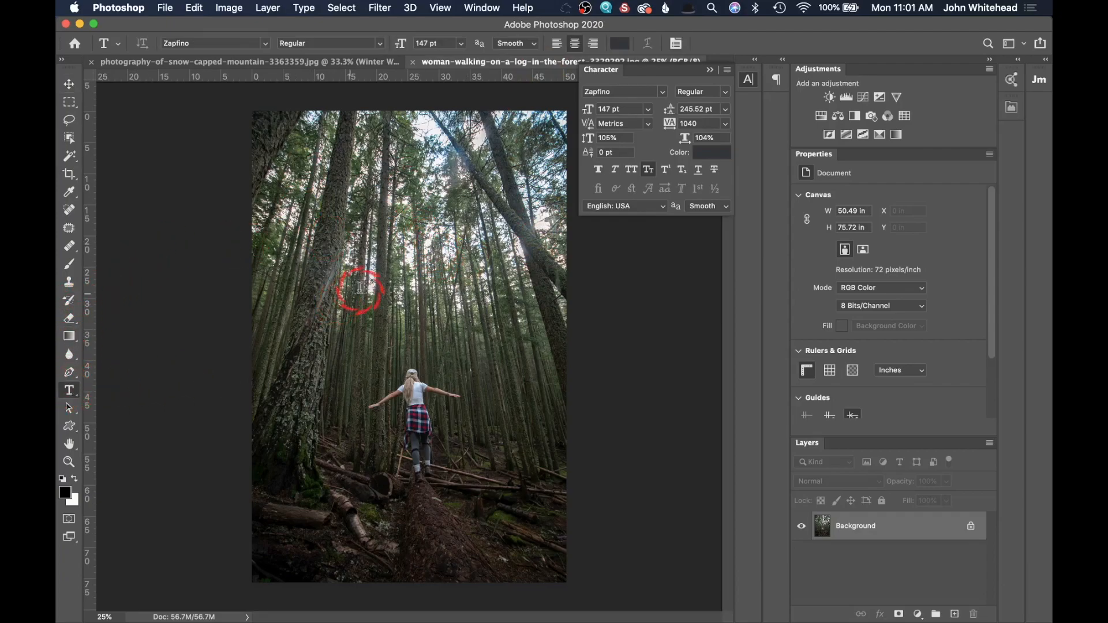
click(408, 266)
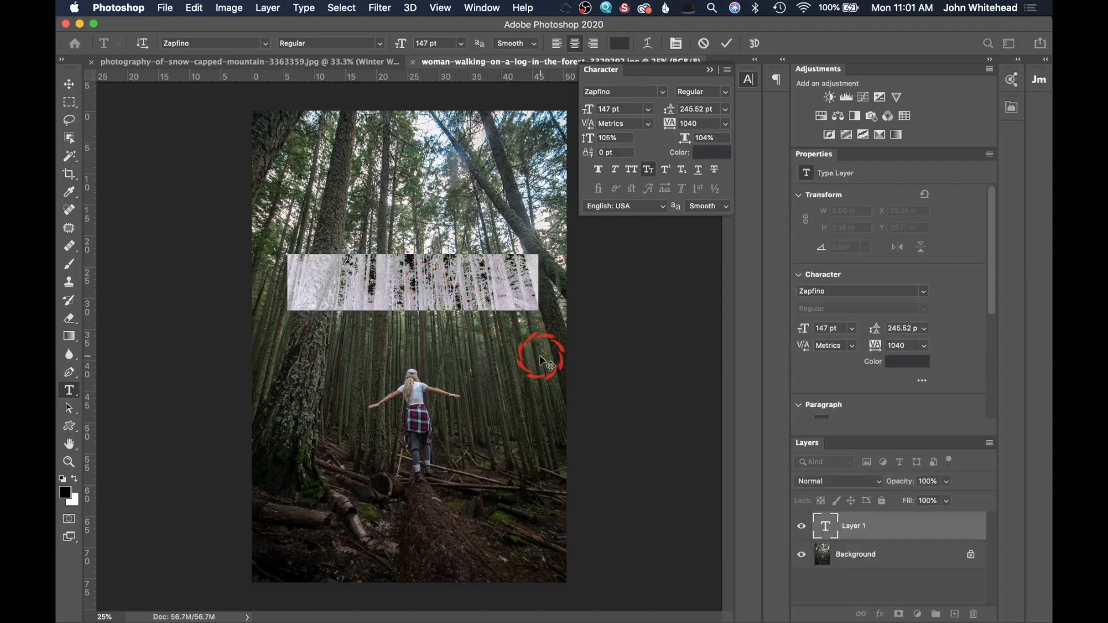
key(BackSpace)
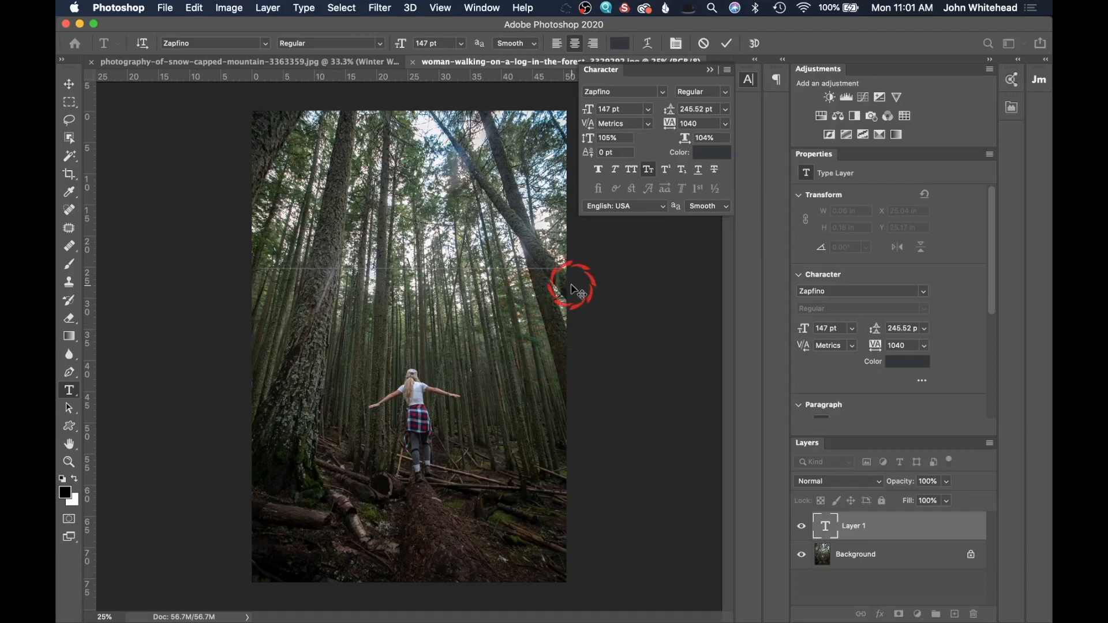
triple_click(558, 285)
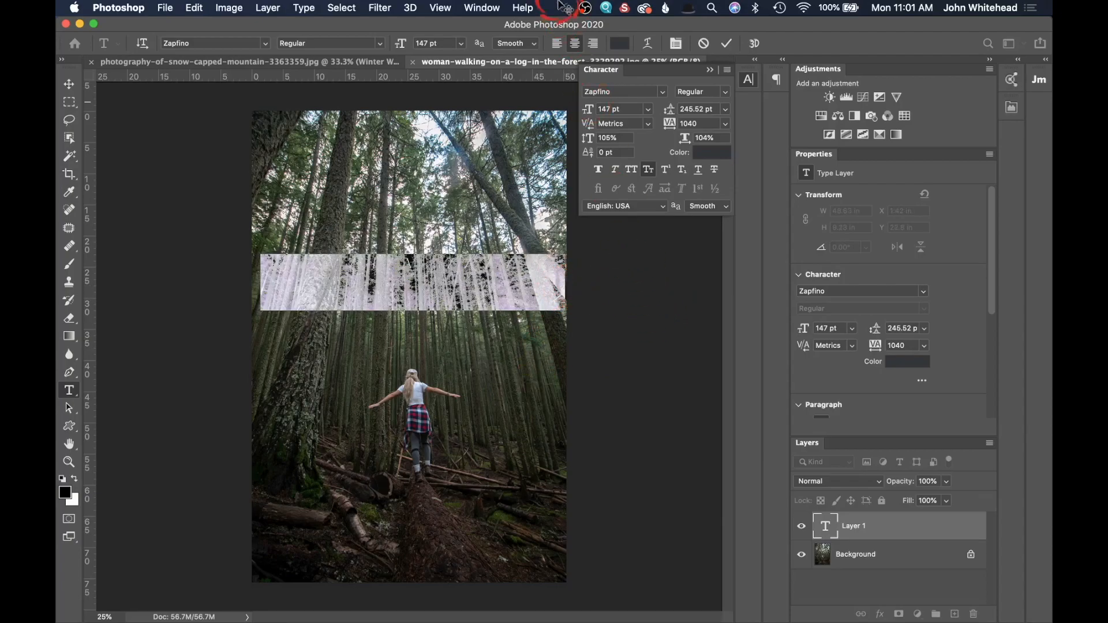
click(666, 94)
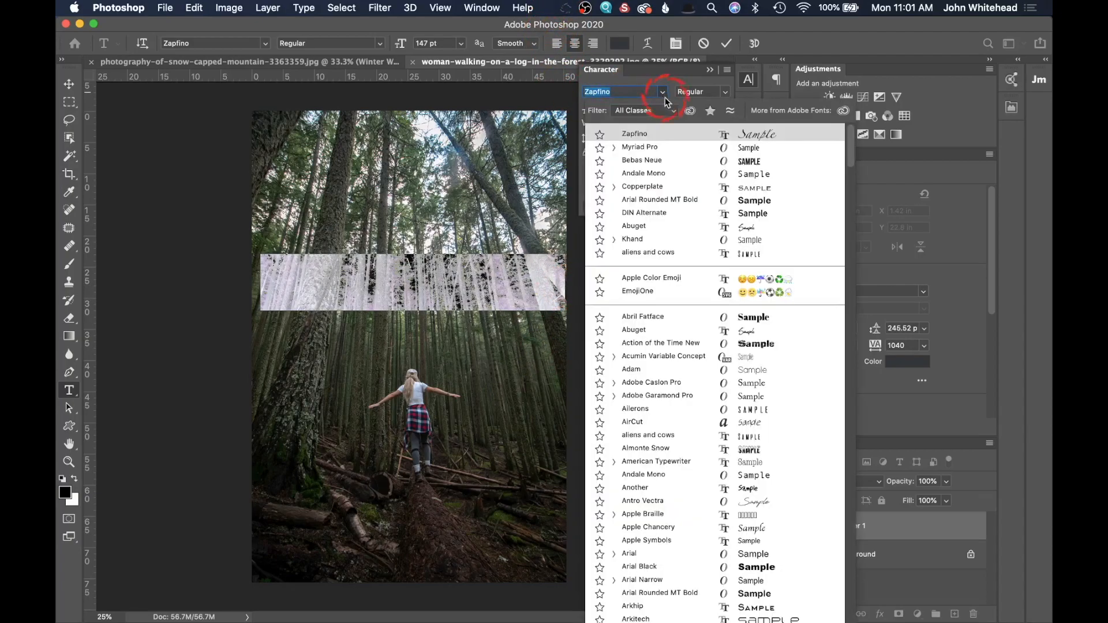
click(691, 200)
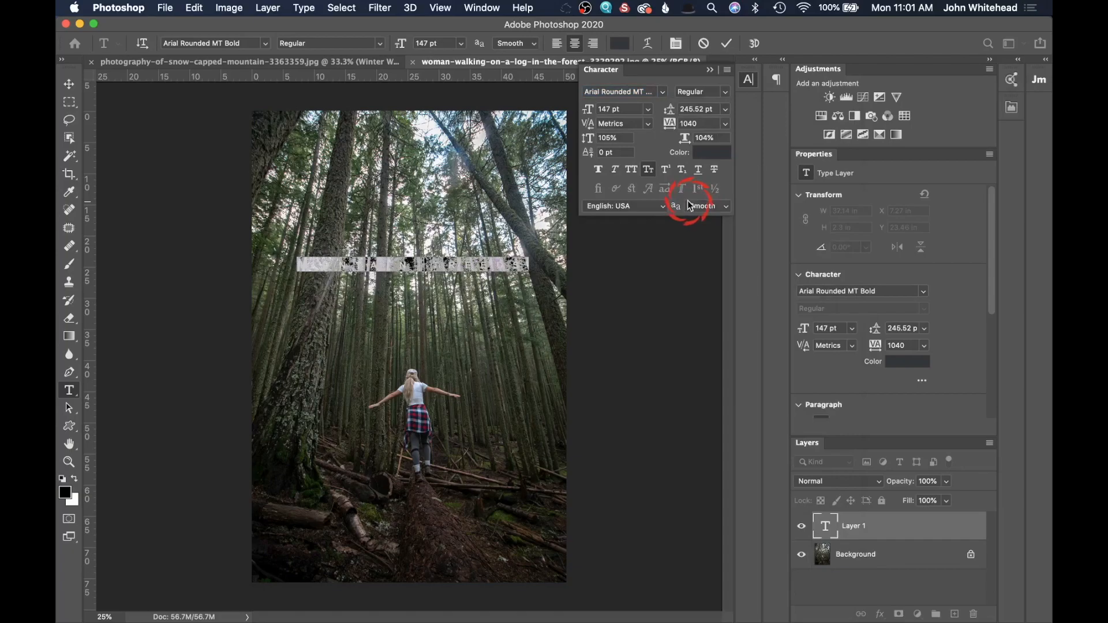
click(69, 87)
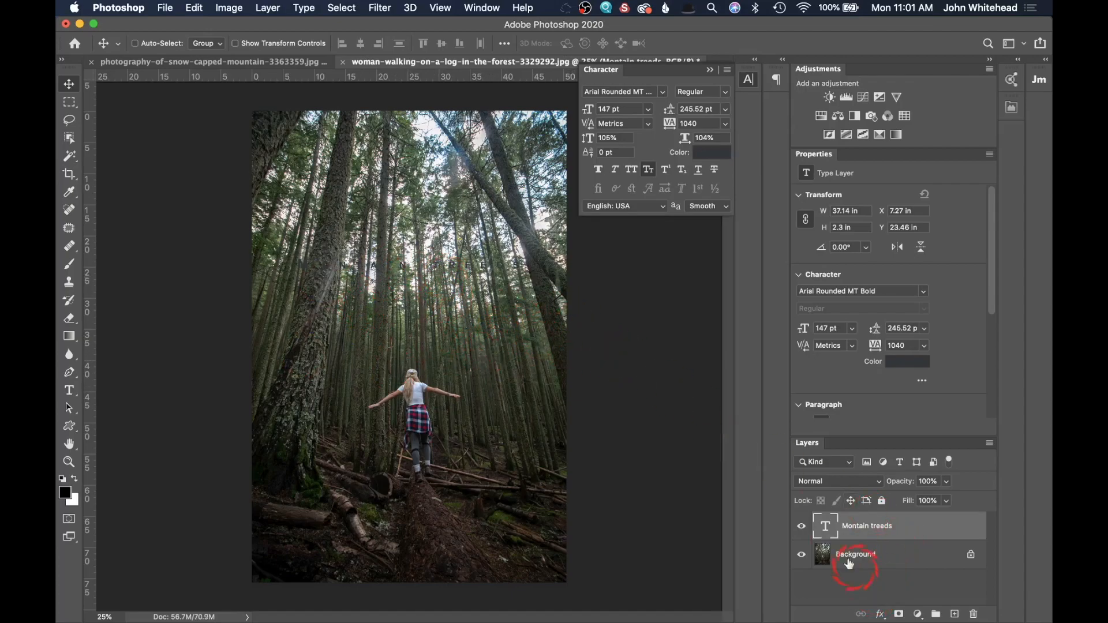
Change the forest title's text color to near-white f5f5f5 and its font size to 174 pt, then commit.
double_click(821, 525)
click(623, 45)
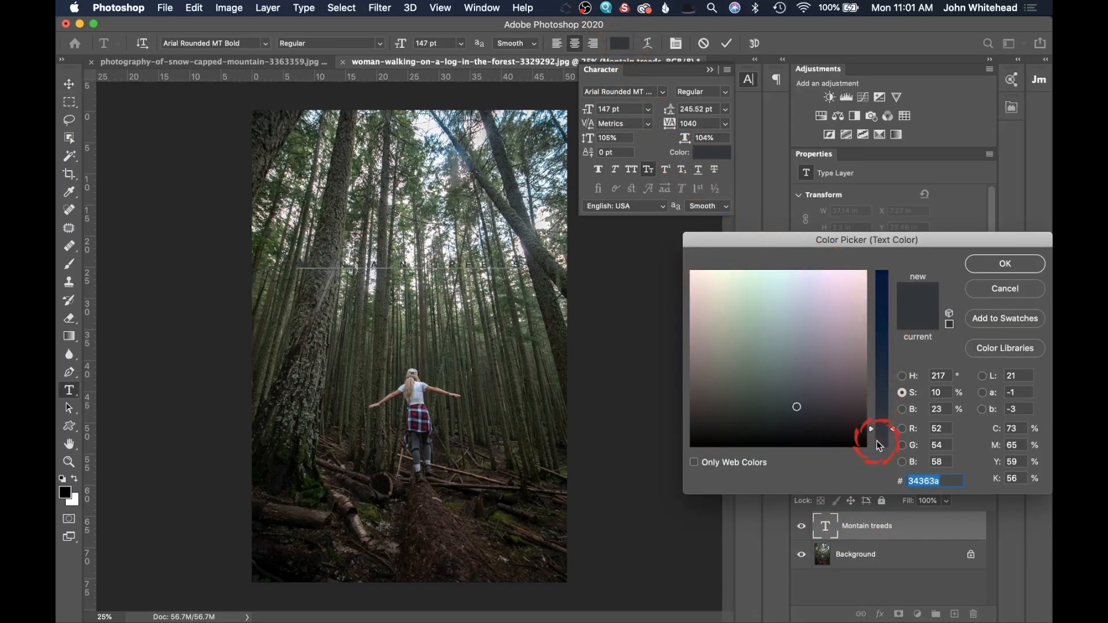
drag(870, 429, 870, 464)
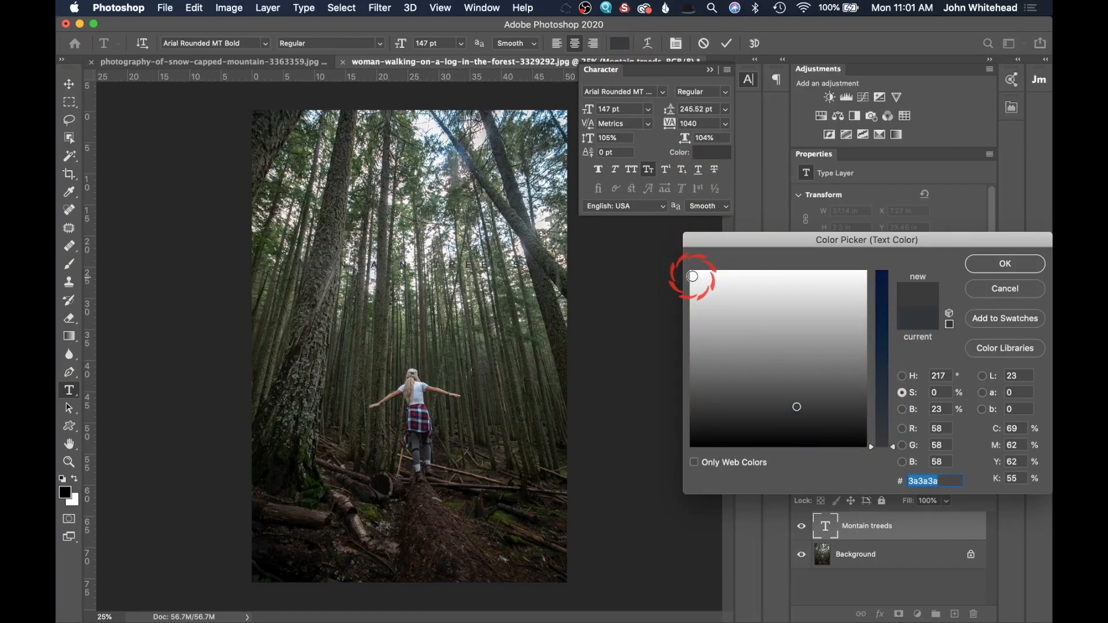
click(693, 276)
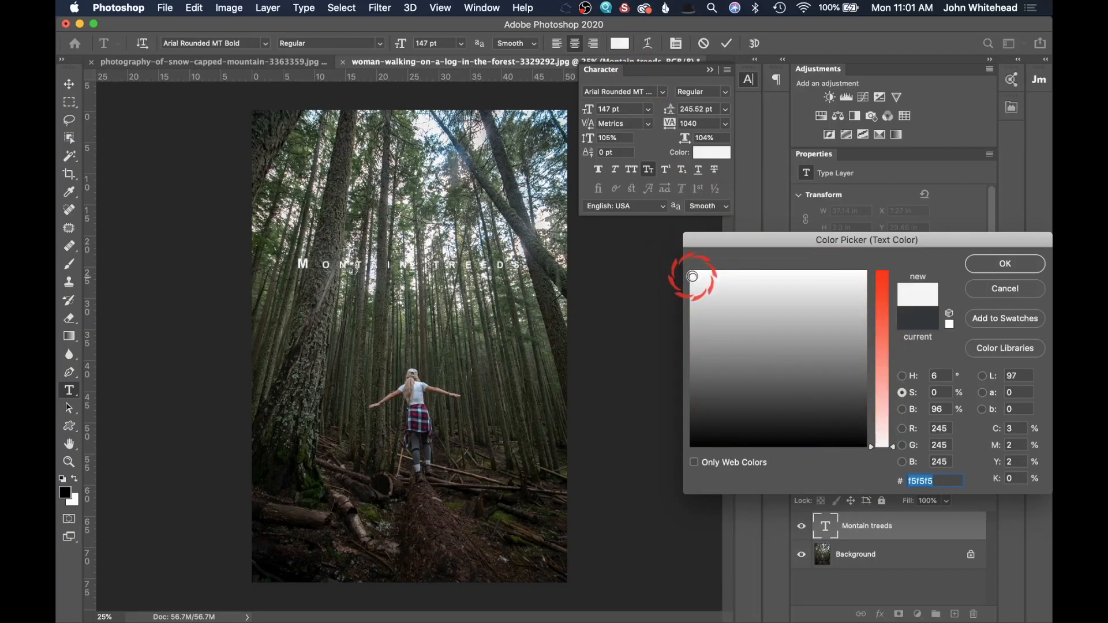
click(1007, 264)
drag(406, 42, 424, 42)
click(66, 90)
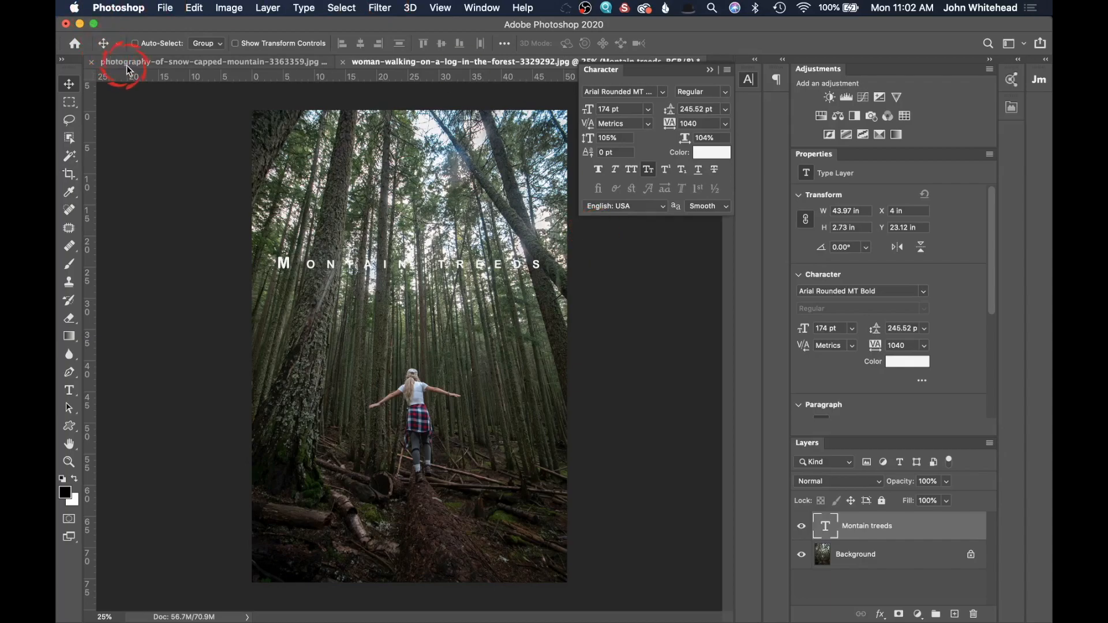
Replace the forest photo's title text with "Mountain Trees" and commit it.
click(167, 64)
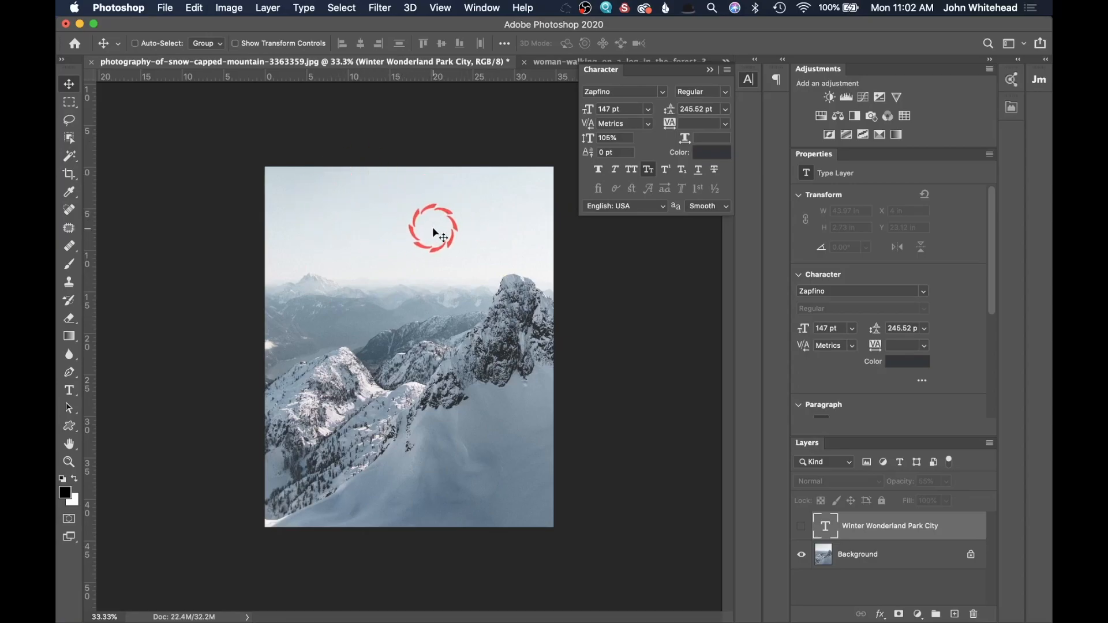
click(552, 62)
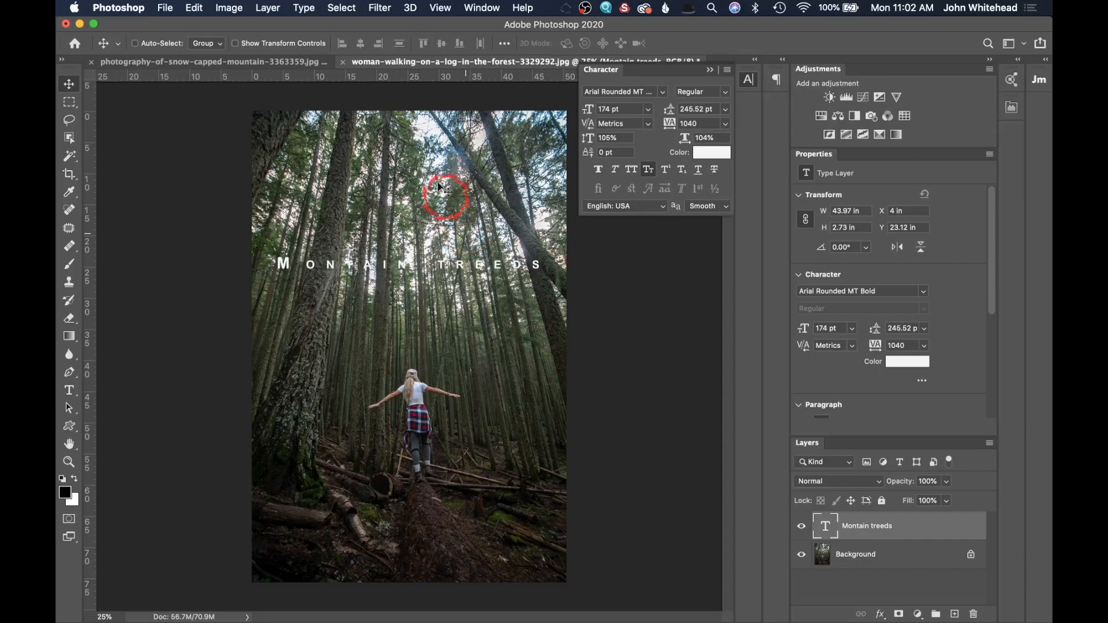
double_click(831, 528)
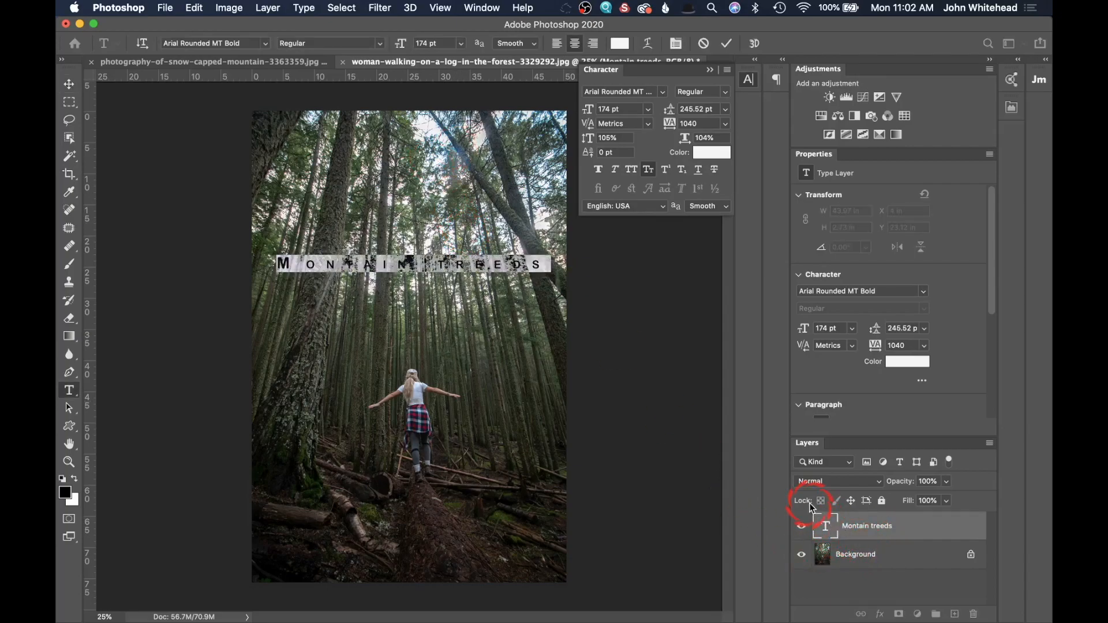
text(Mountain)
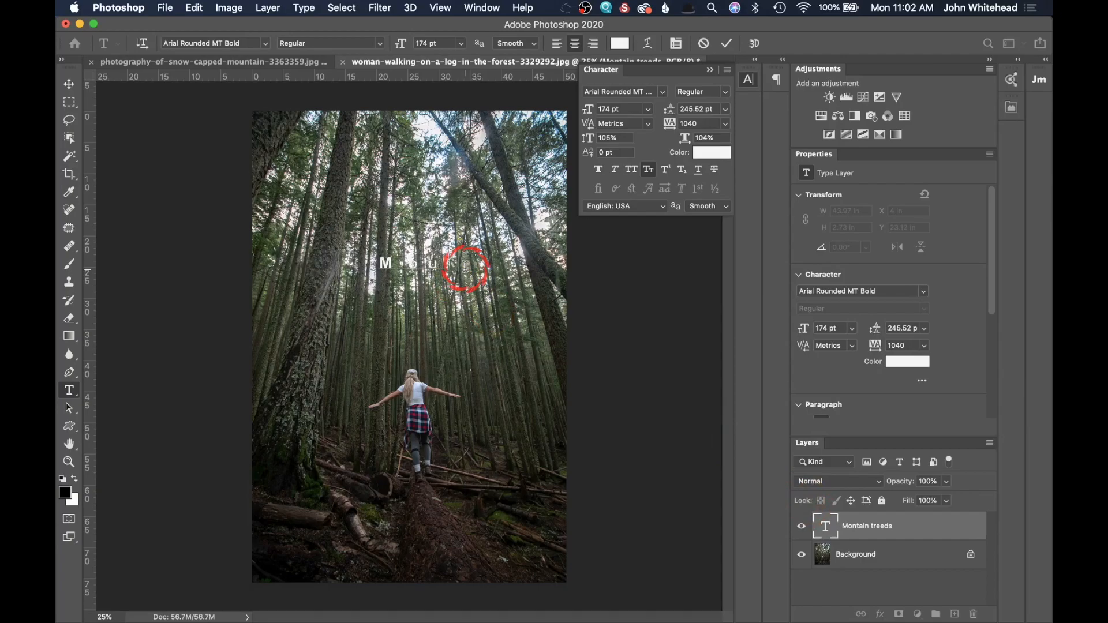
text( Trees)
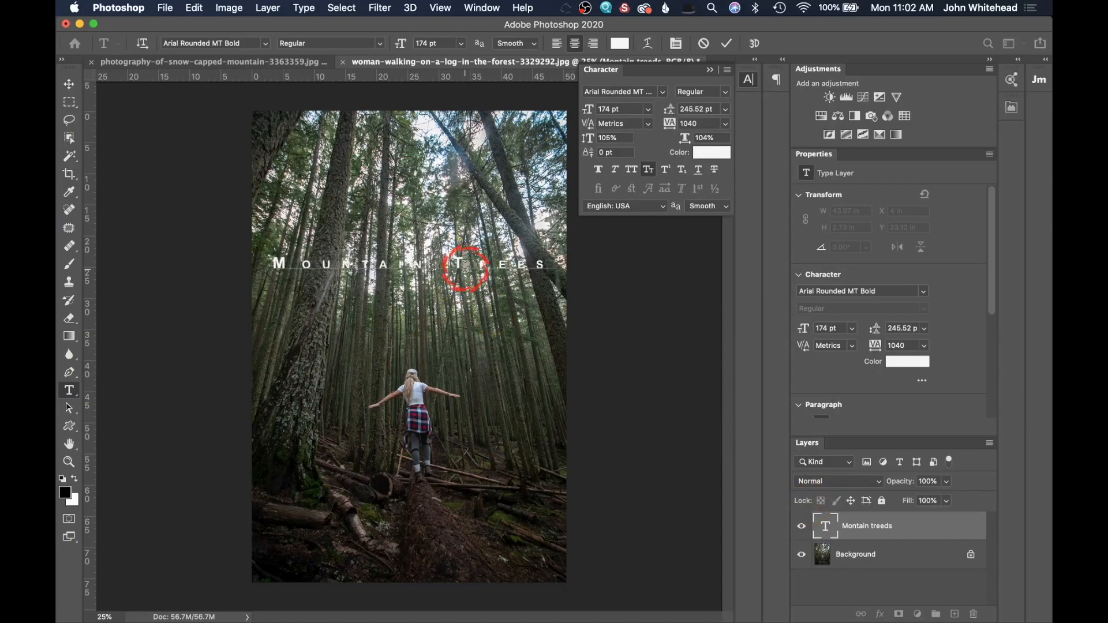
click(174, 6)
click(75, 90)
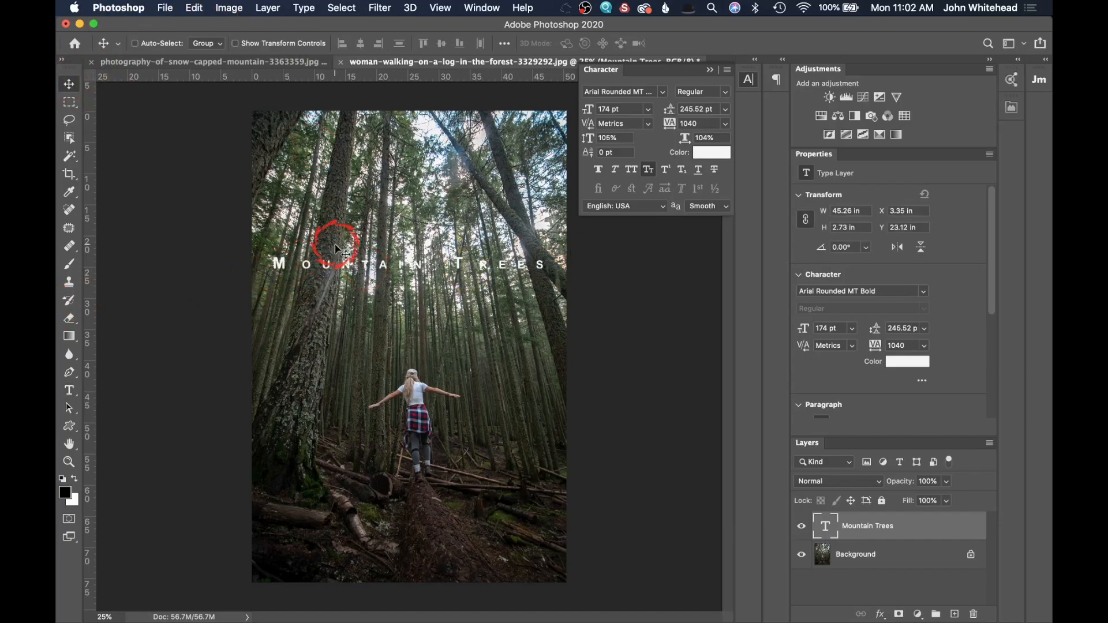
Add a new empty layer directly above the forest photo's Background layer.
click(824, 552)
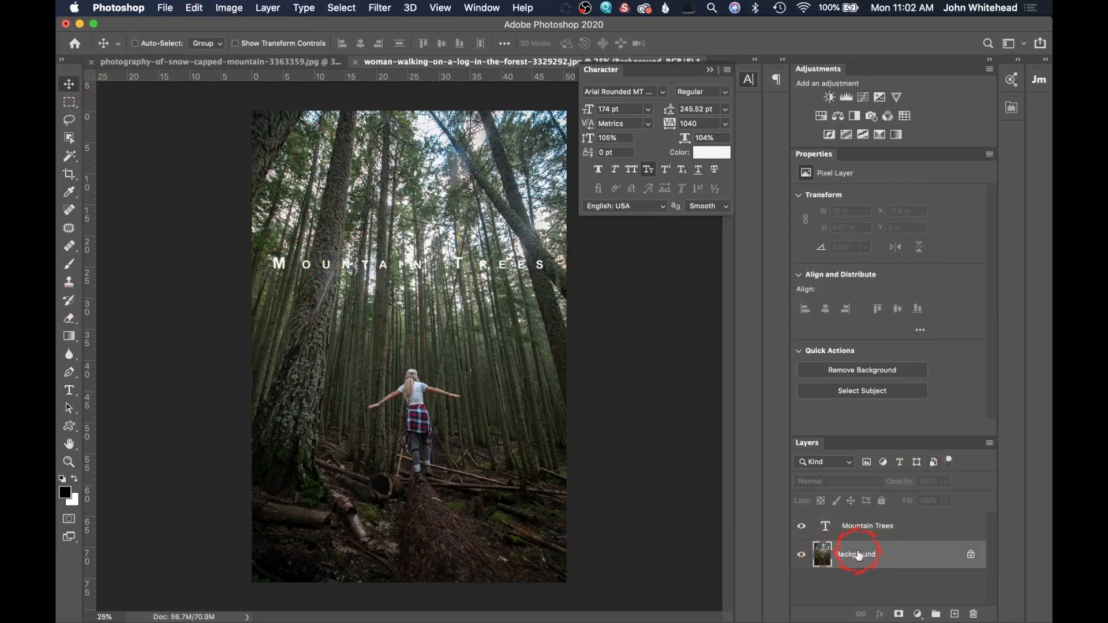
click(955, 616)
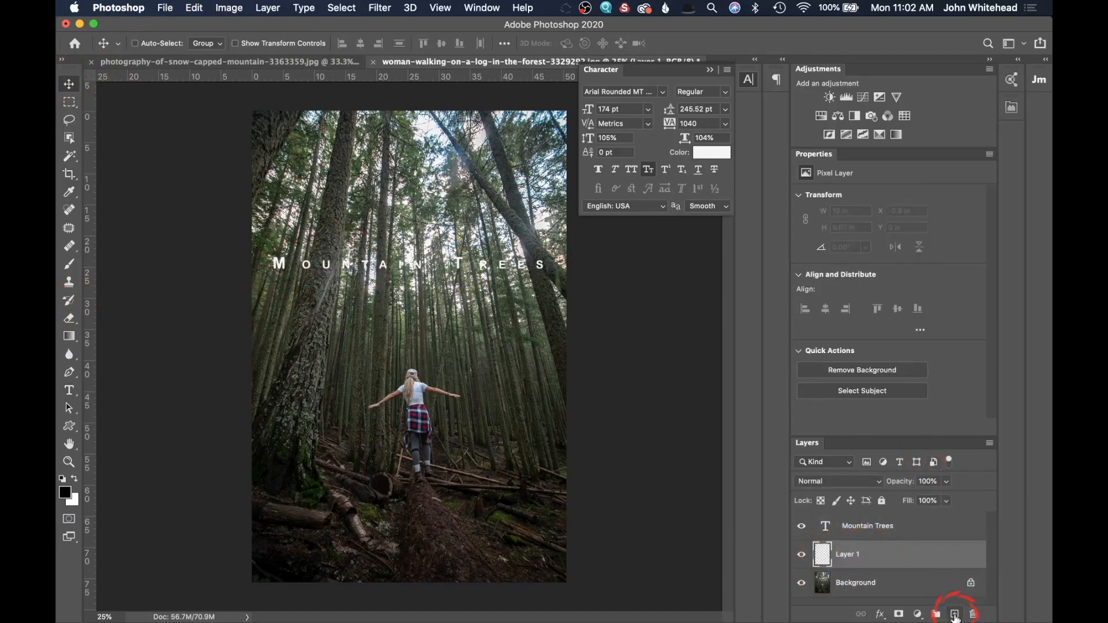
On Layer 1, fill a full-width rectangular band about 10.4 in high just above the title with white and lower its opacity to 47%.
click(70, 104)
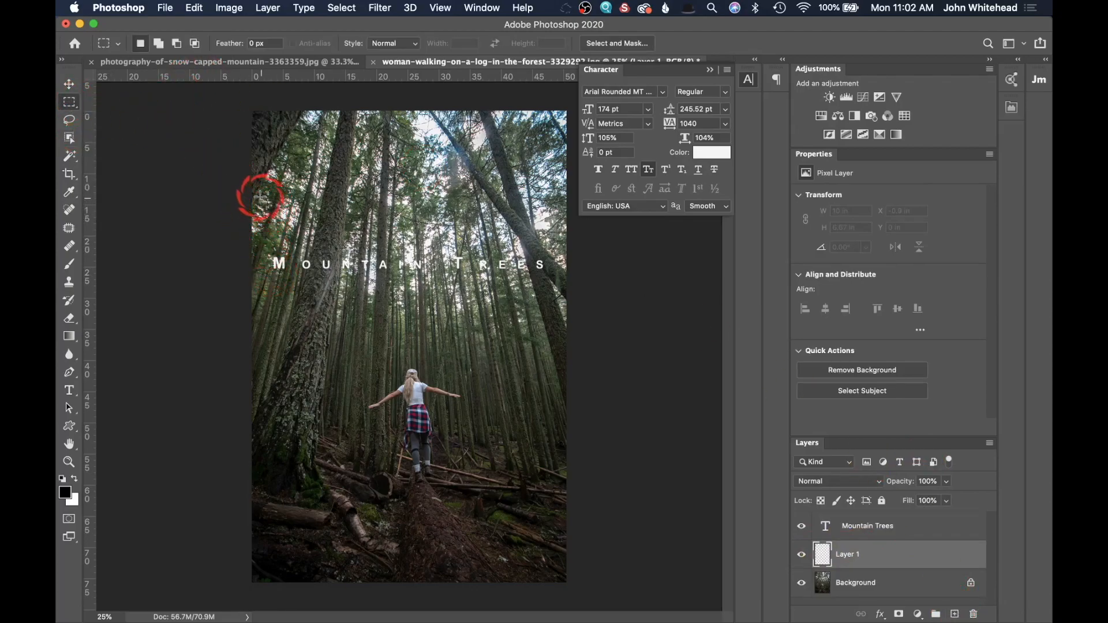
drag(254, 194, 581, 258)
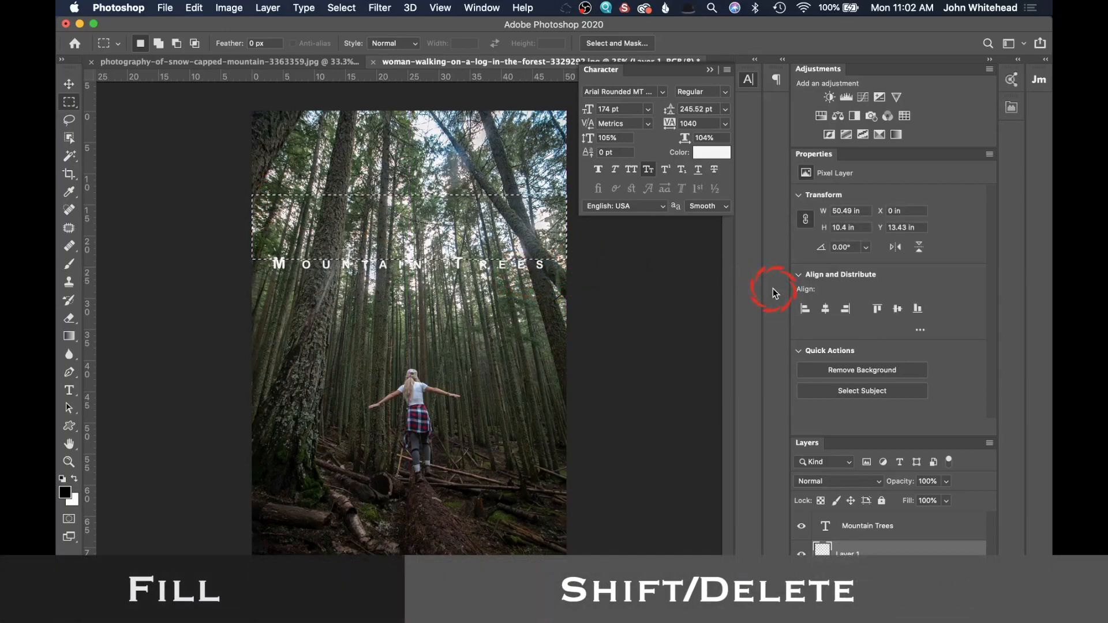
key(shift+BackSpace)
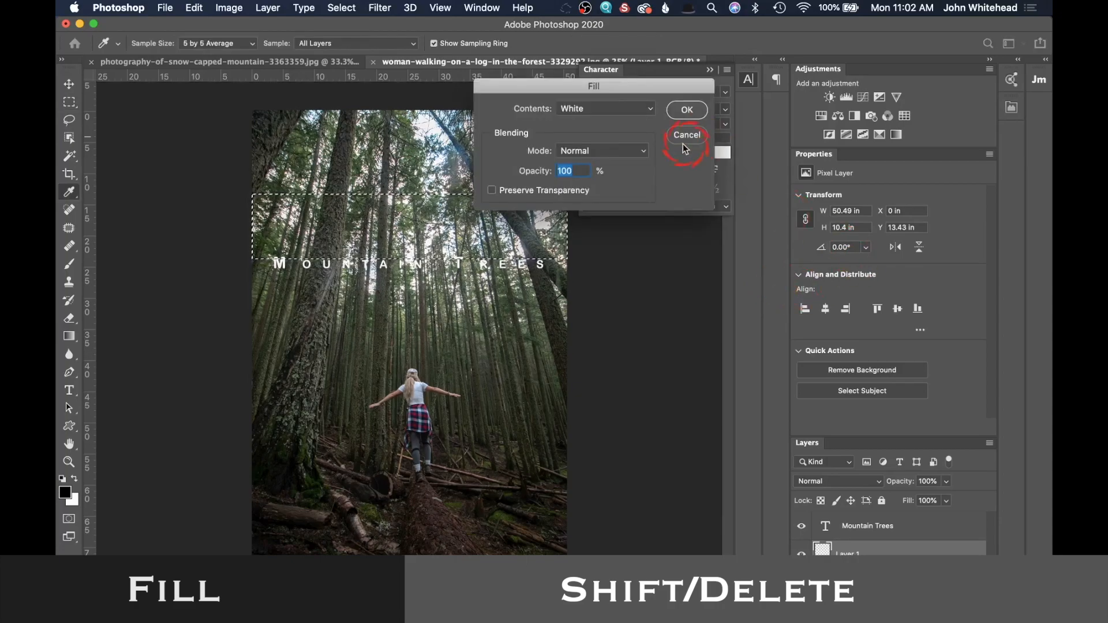
click(703, 109)
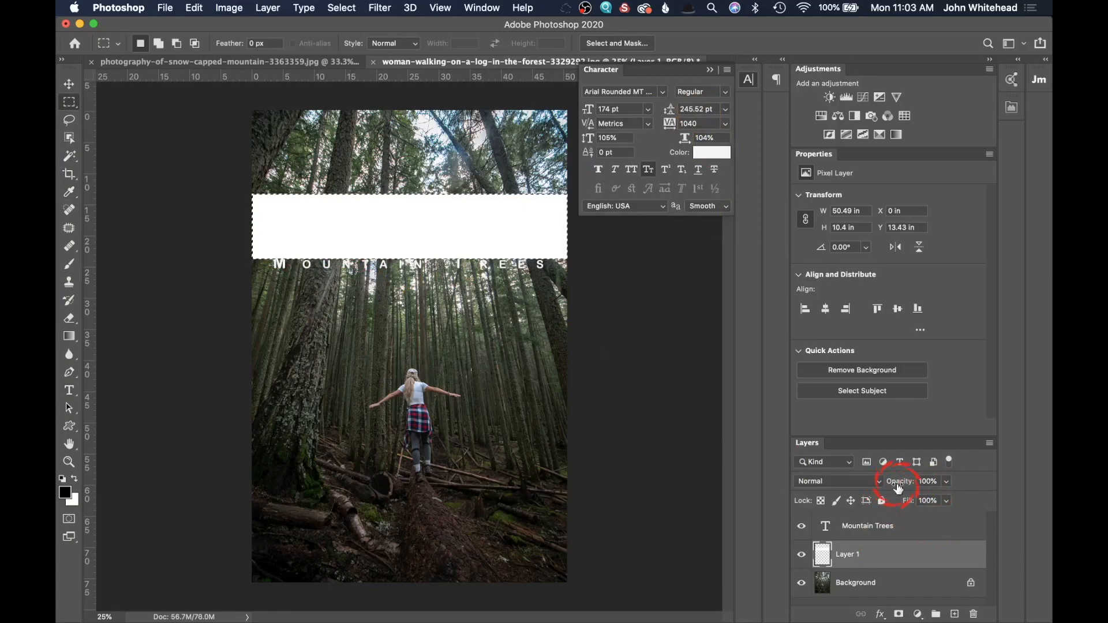
drag(895, 485, 861, 490)
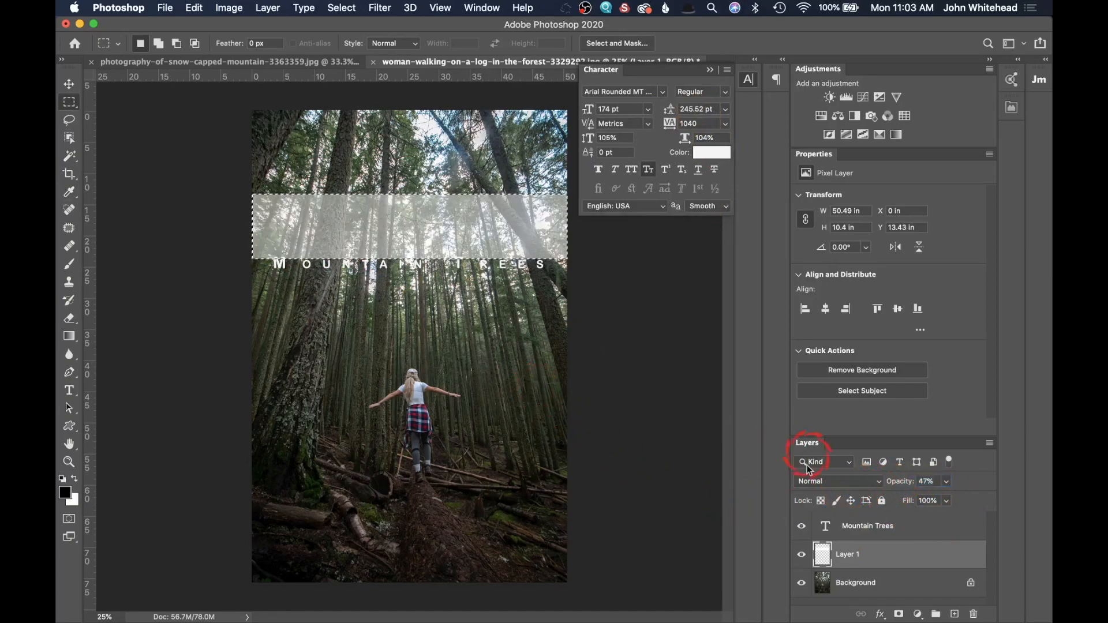
Move the "Mountain Trees" title up onto the middle of the translucent white band.
click(826, 528)
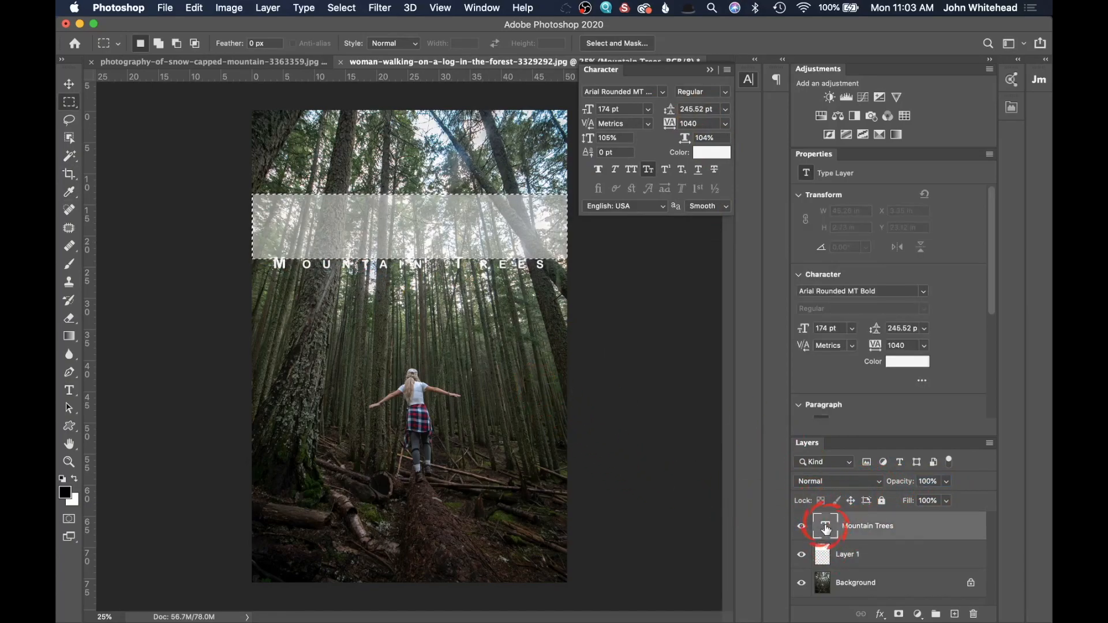
click(70, 84)
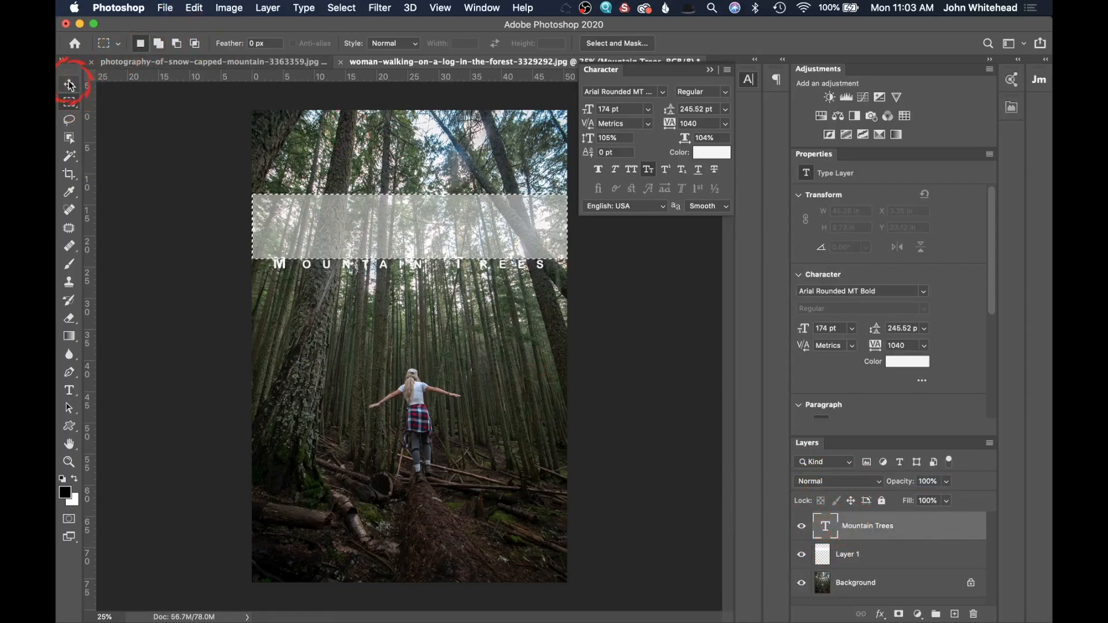
click(389, 265)
drag(392, 267, 380, 233)
Change the "Mountain Trees" text color to black and commit the edit.
double_click(824, 526)
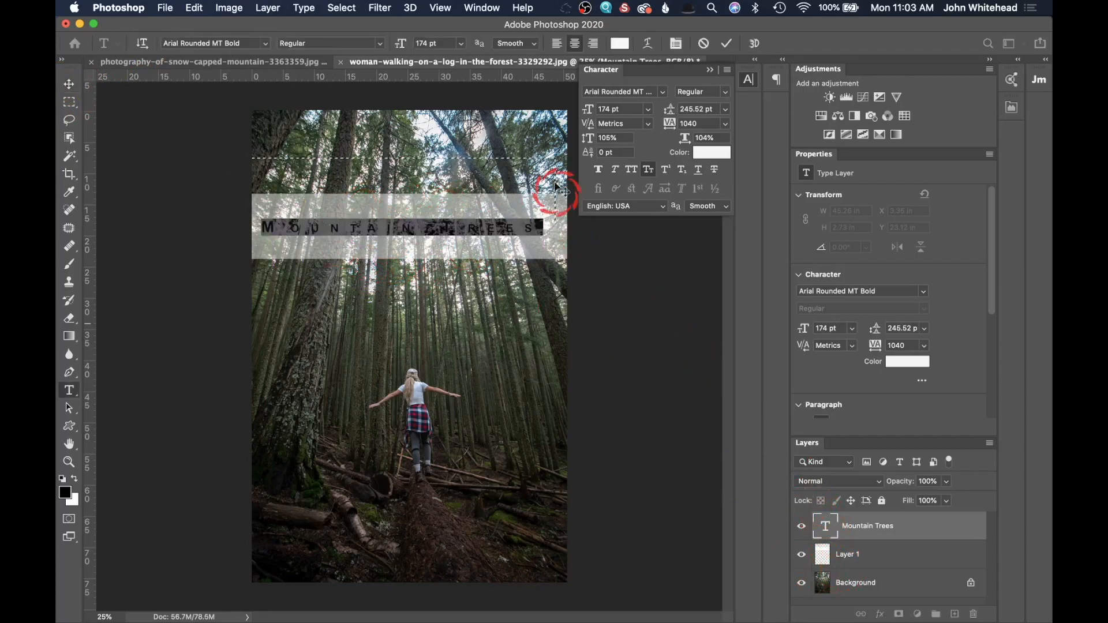
click(620, 43)
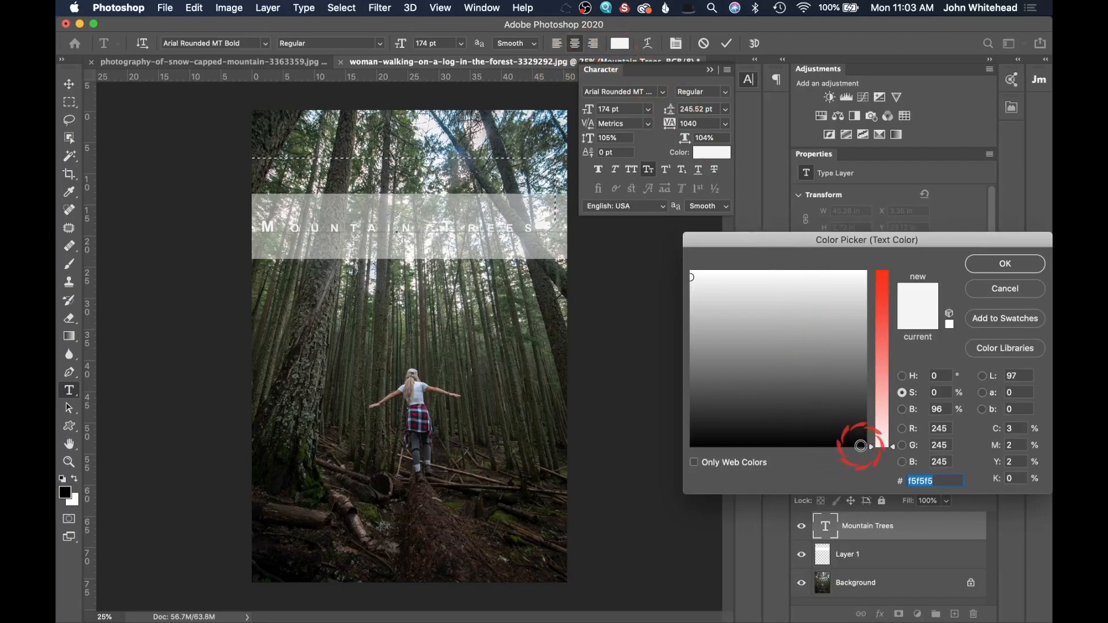
click(862, 445)
click(1006, 264)
click(107, 111)
Clear the selection and set the opacity of the white band on Layer 1 to 70%.
click(68, 85)
click(388, 241)
drag(450, 227, 452, 228)
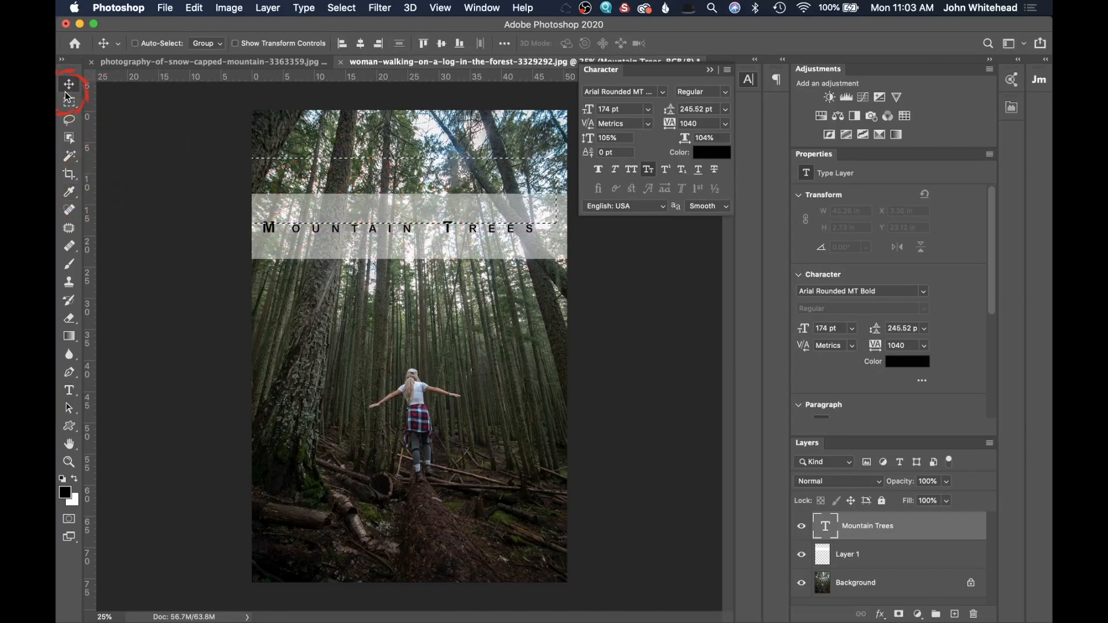
key(super+d)
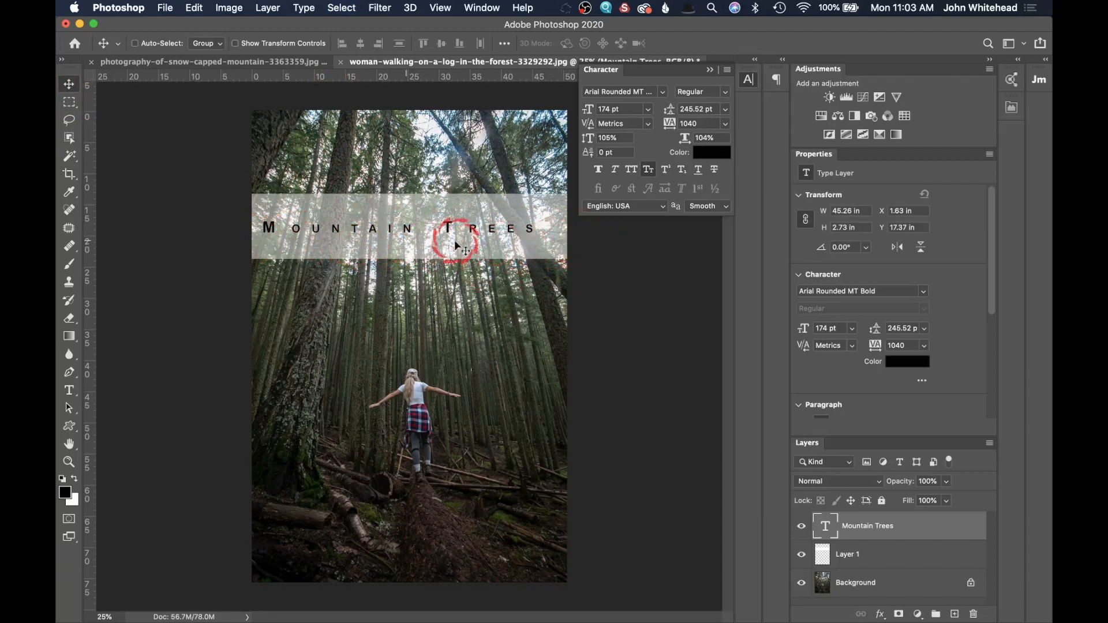
click(832, 555)
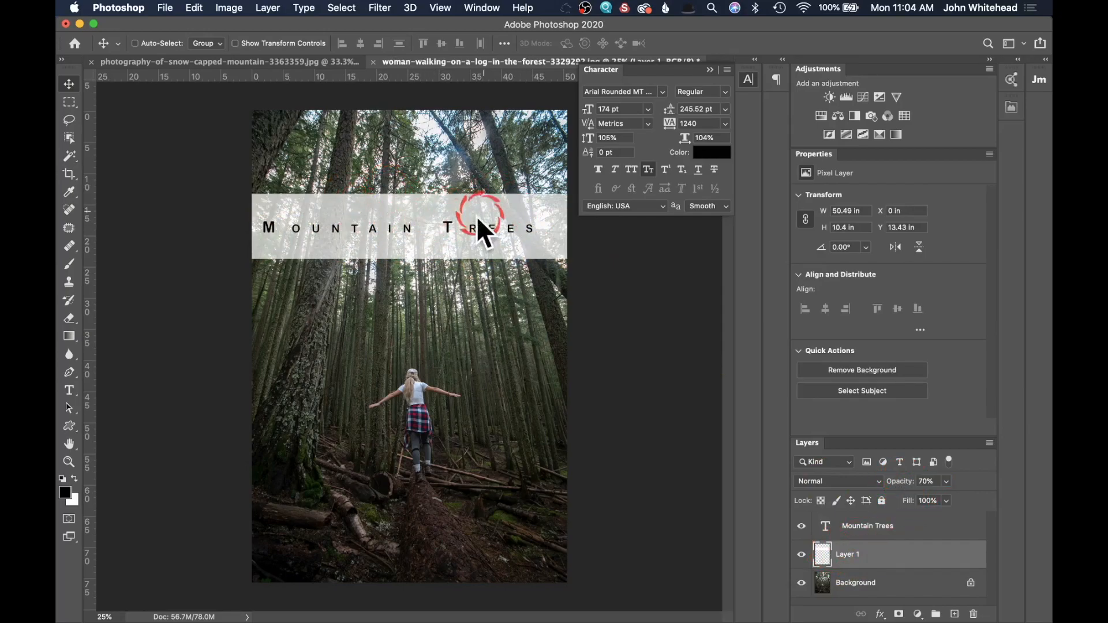
click(749, 445)
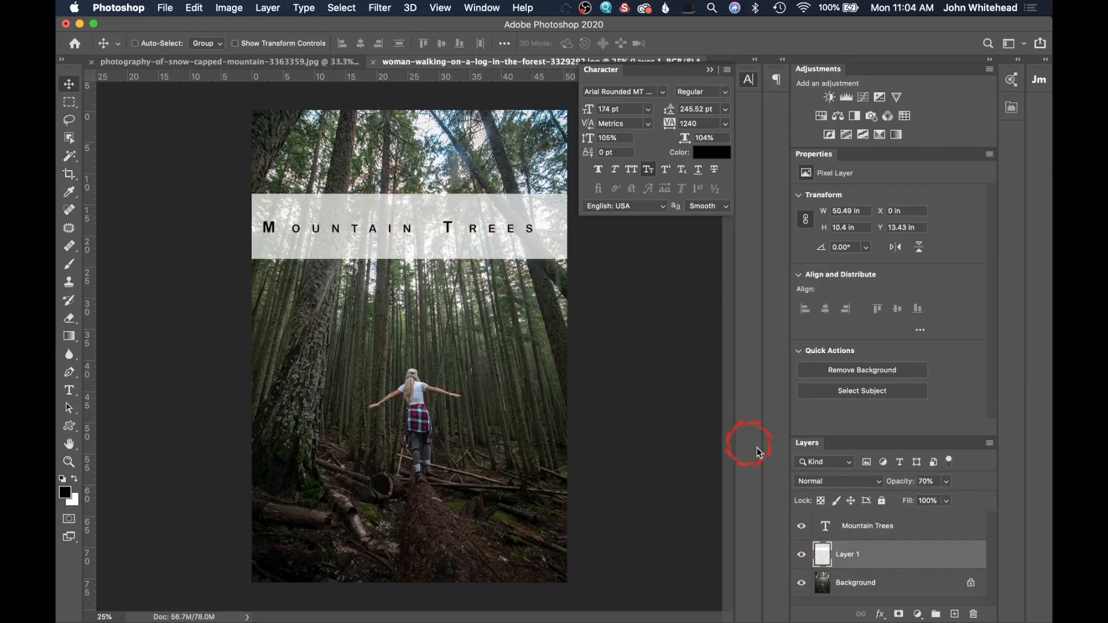
Set the "Mountain Trees" title to All Caps with 480 tracking and 204 pt size, and center it on the band.
double_click(837, 523)
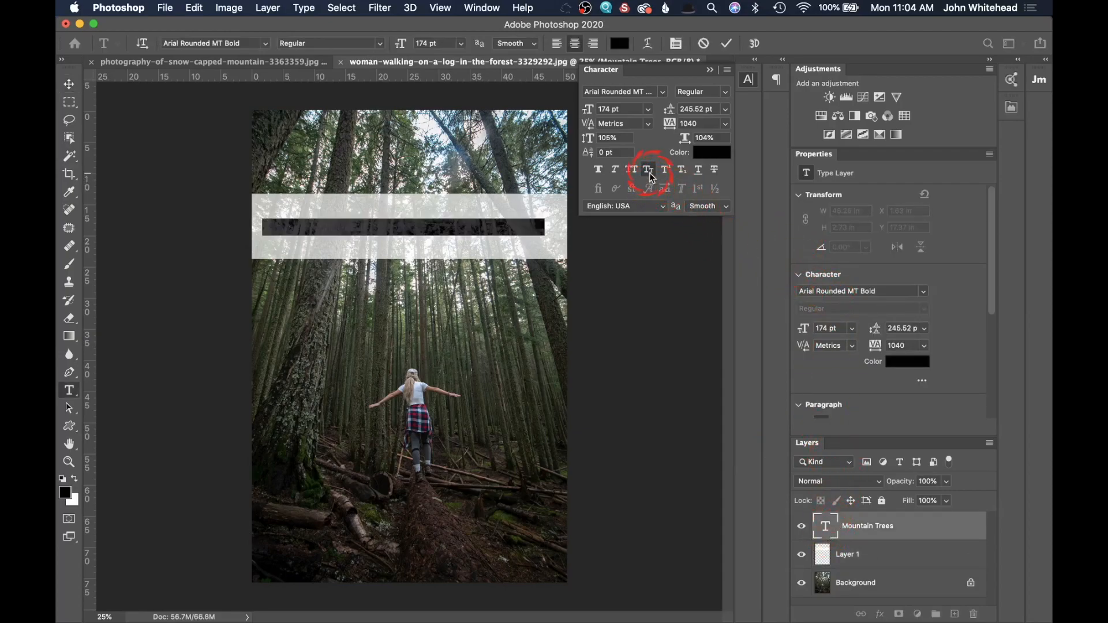
click(626, 175)
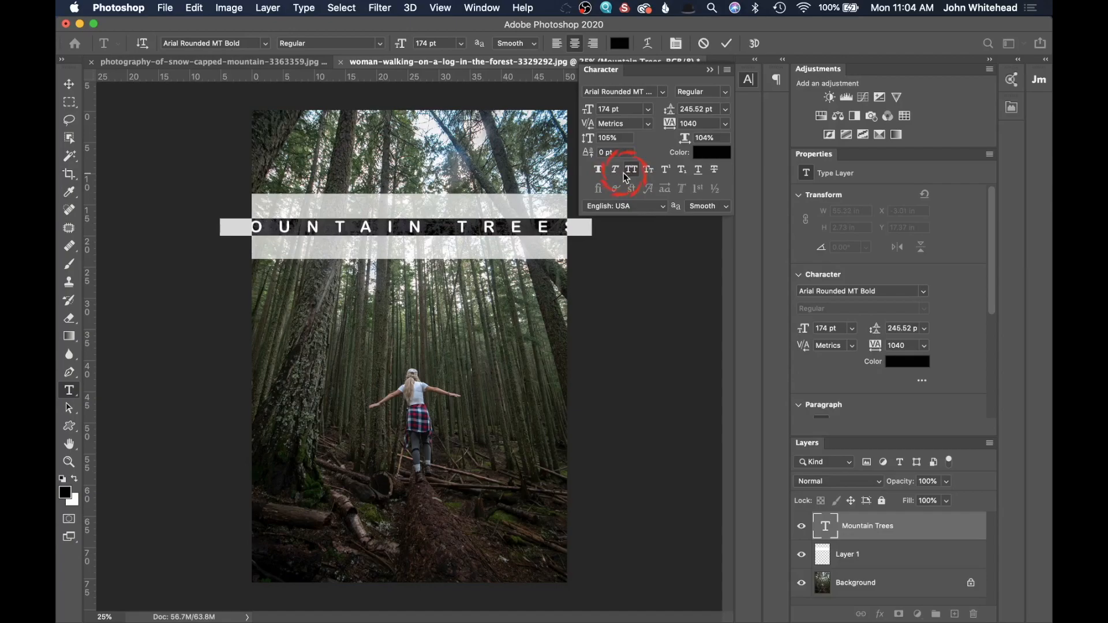
drag(673, 124, 607, 116)
click(68, 84)
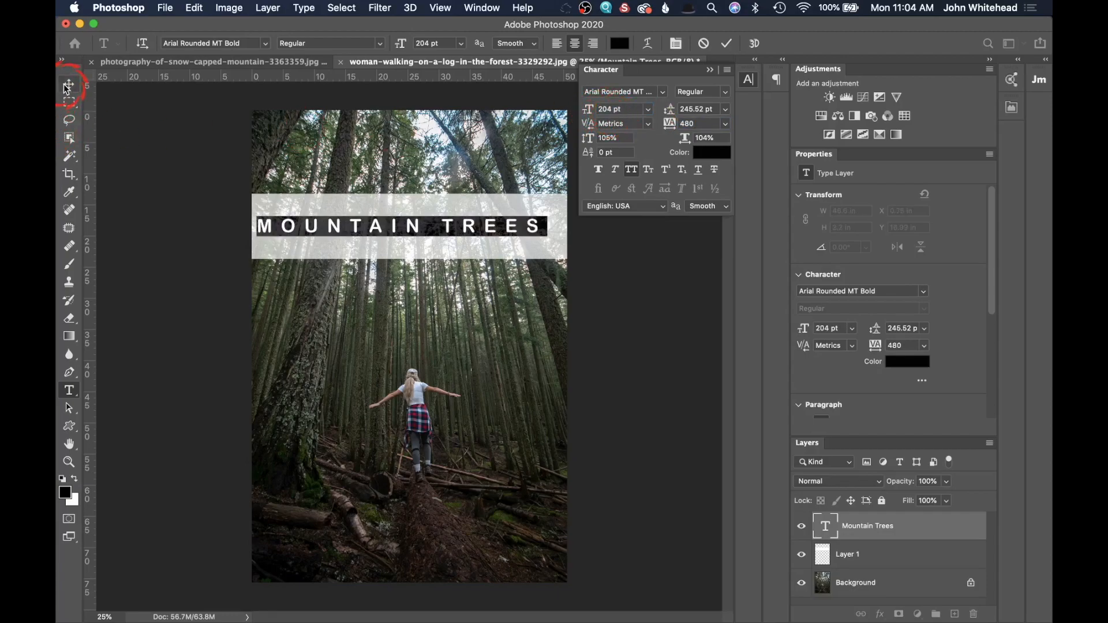
mouse_move(419, 248)
mouse_down()
mouse_move(433, 230)
mouse_move(434, 245)
mouse_up()
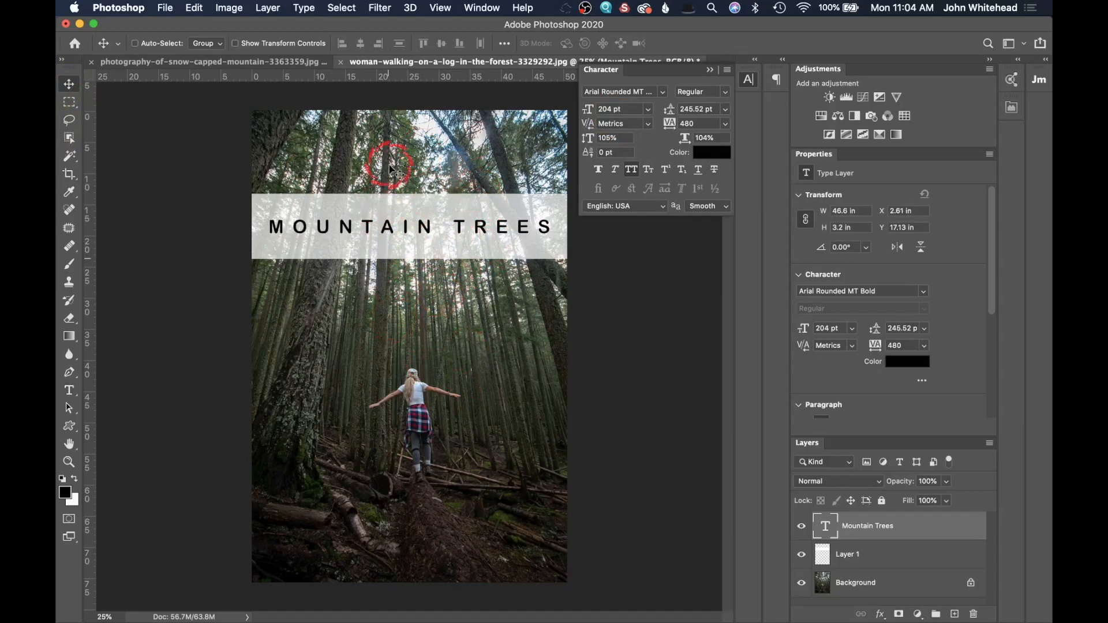
Review the title on the snow-capped mountain photo and return to the forest document.
click(243, 61)
click(802, 526)
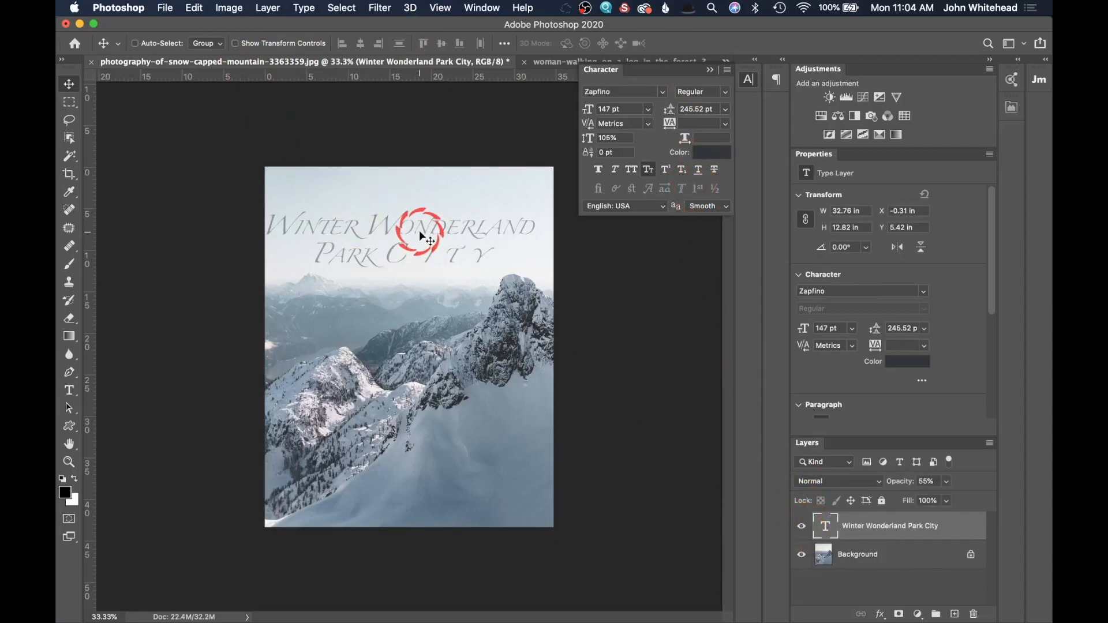
click(562, 63)
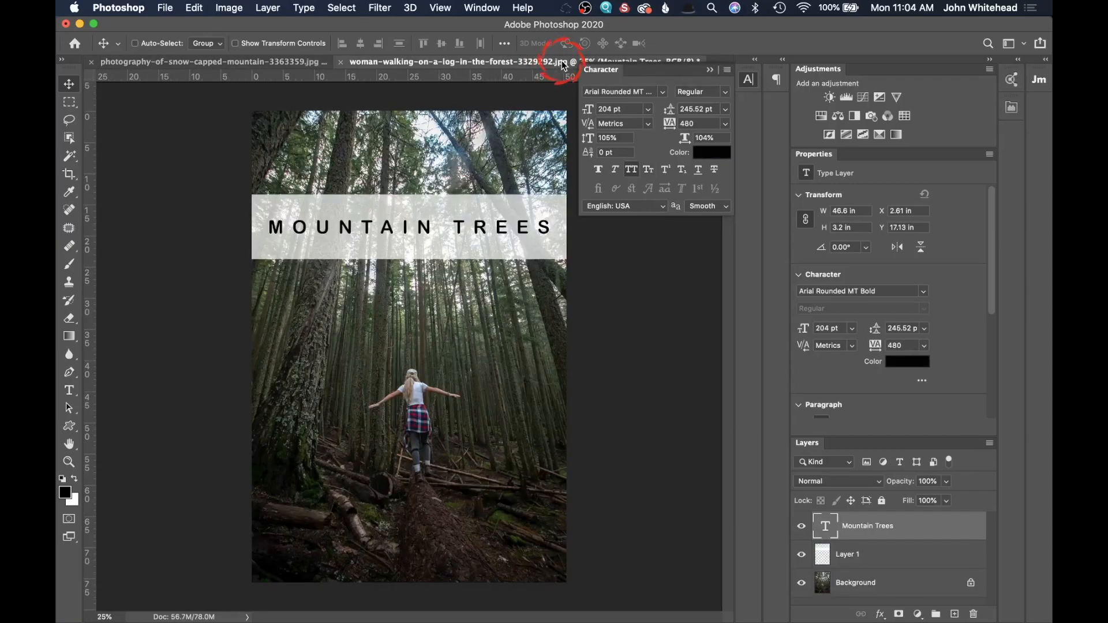